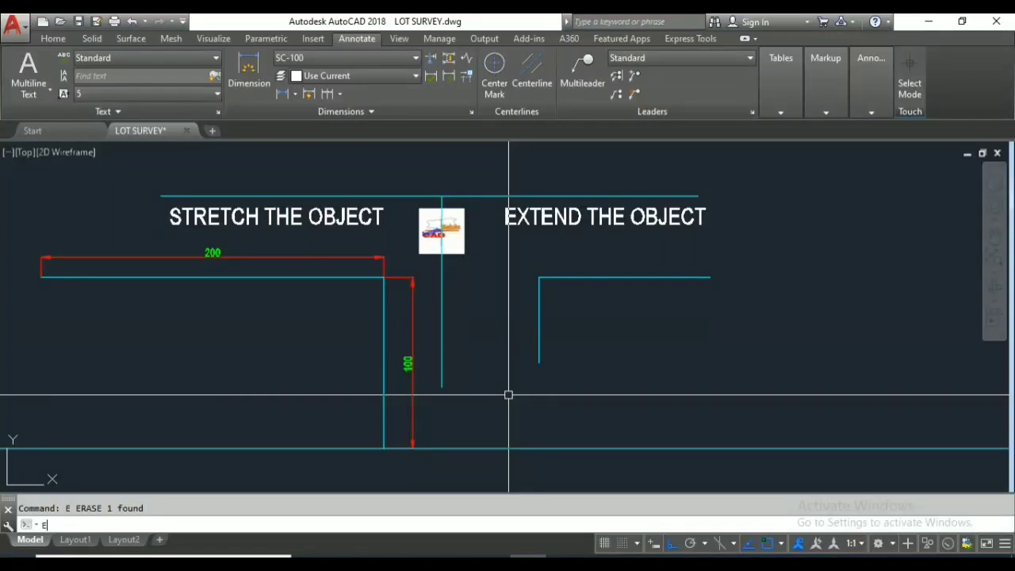
# Step: Extend the right L's vertical leg down to the bottom line as the boundary
pyautogui.write('X')
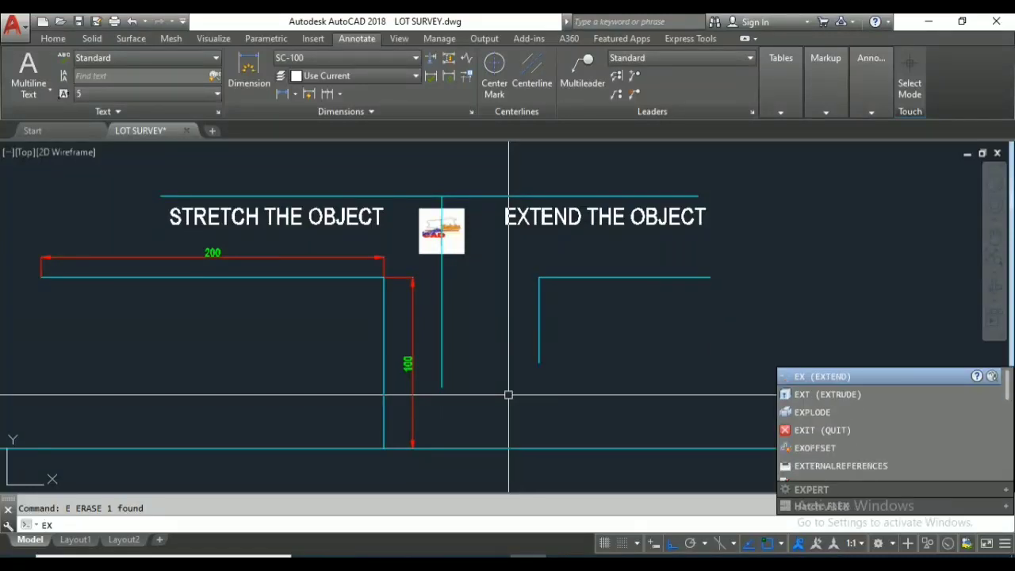
pyautogui.press('Return')
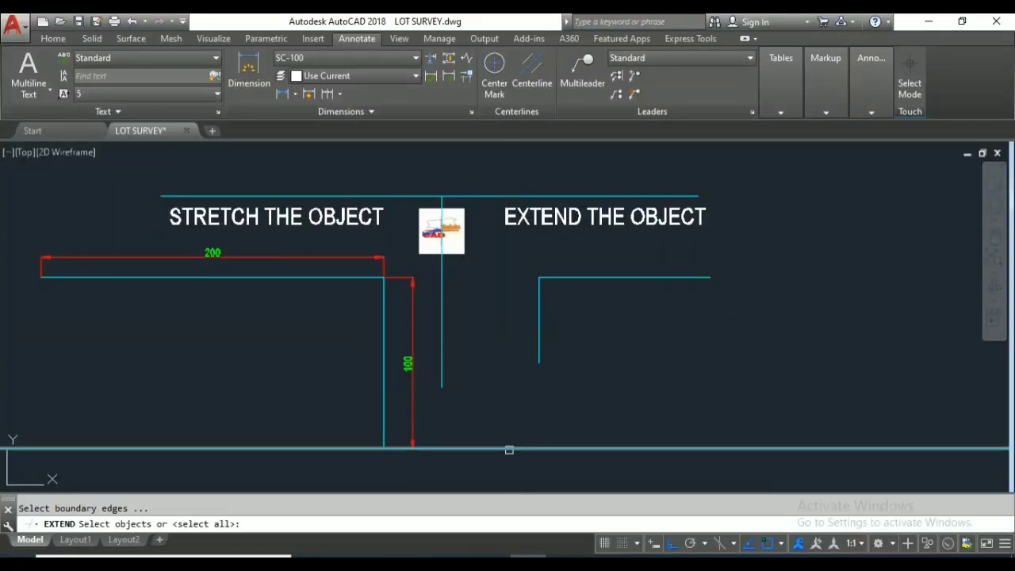
pyautogui.click(509, 449)
pyautogui.press('Return')
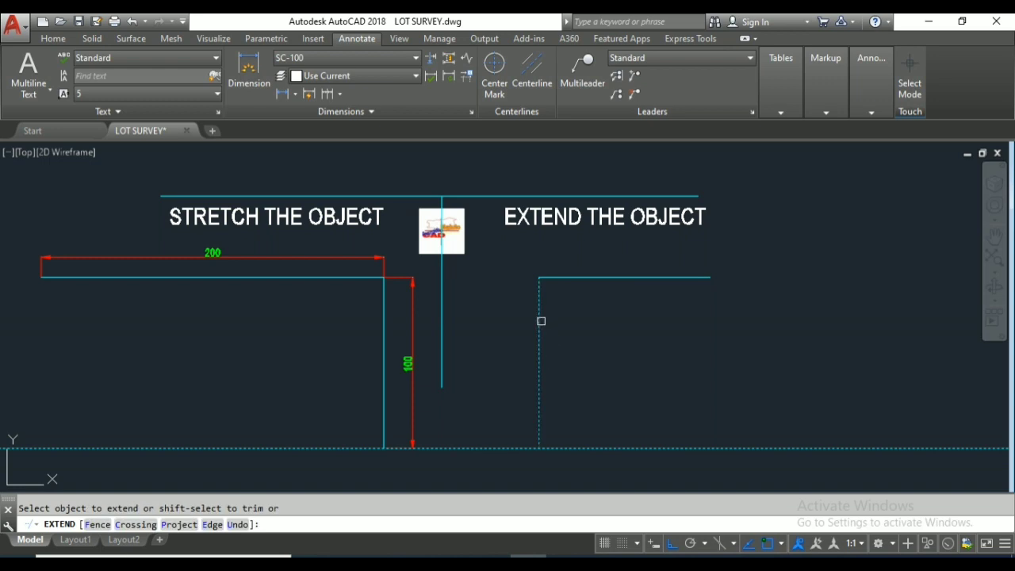
pyautogui.click(538, 338)
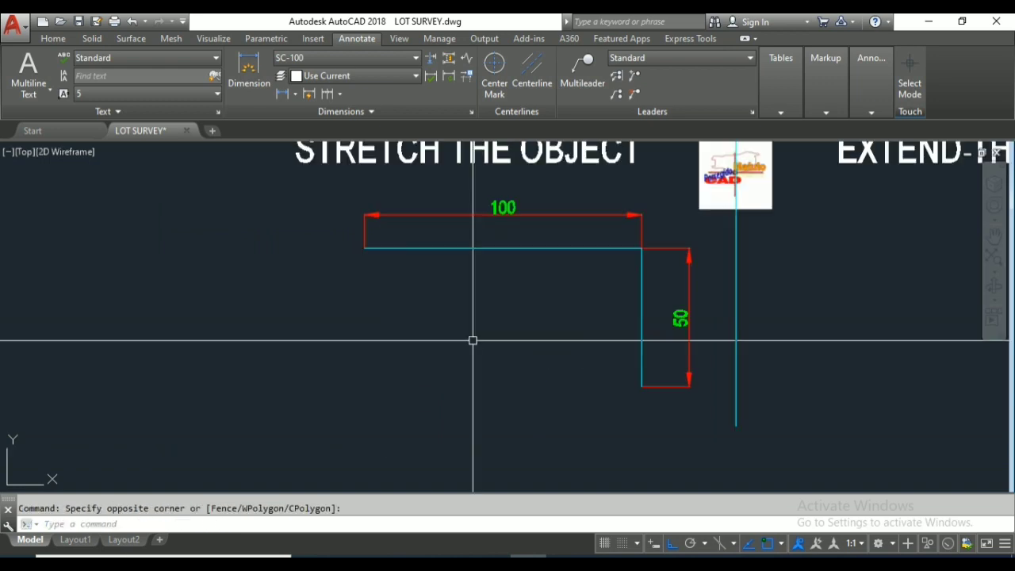
# Step: Stretch the left L's top leg by 100 so it reaches 200
pyautogui.write('s')
pyautogui.press('Return')
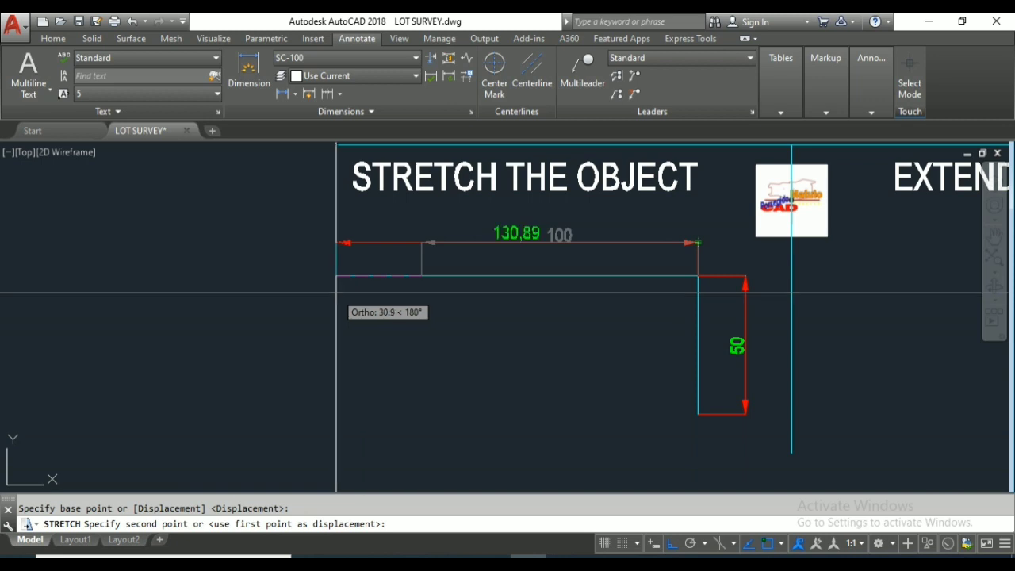
pyautogui.write('00')
pyautogui.press('Return')
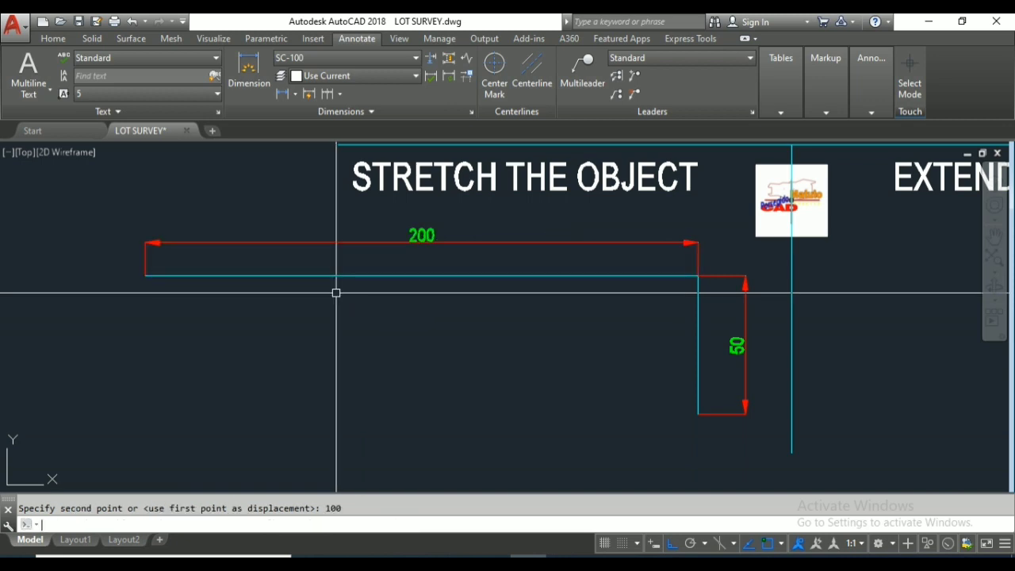
# Step: Erase the two construction guide lines
pyautogui.scroll(-3, 336, 292)
pyautogui.write('E')
pyautogui.press('Return')
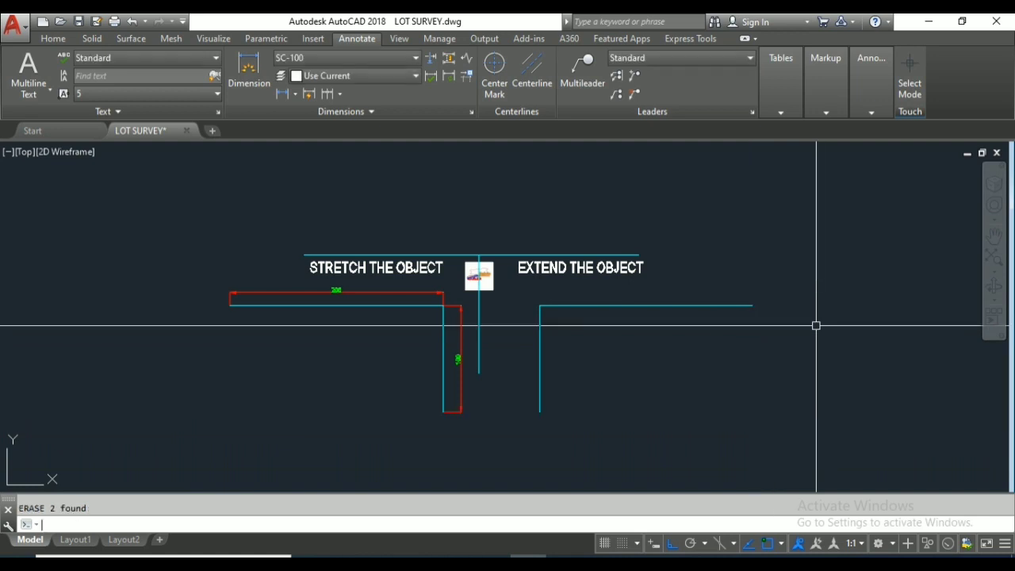
pyautogui.scroll(2, 498, 322)
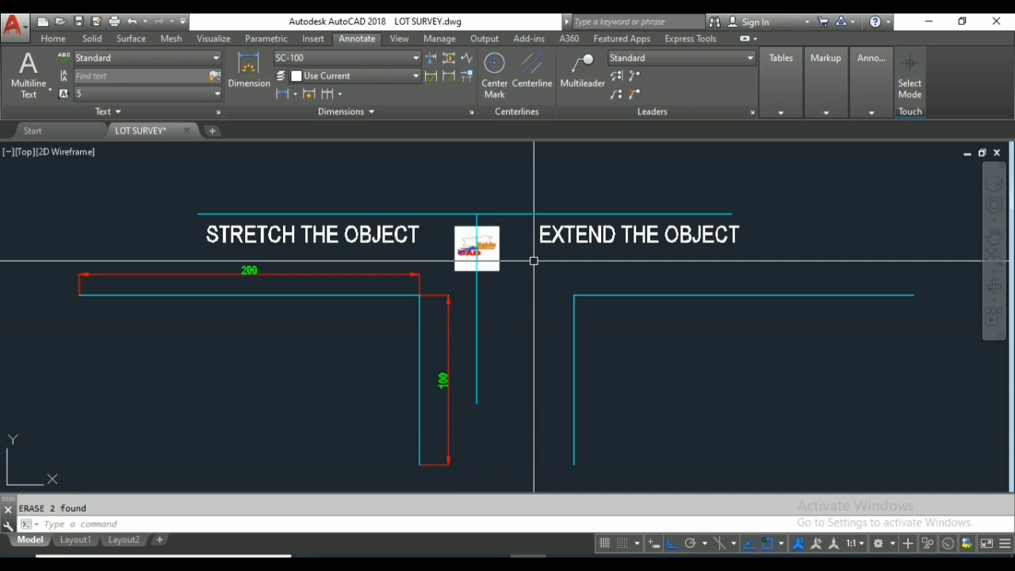
pyautogui.click(540, 263)
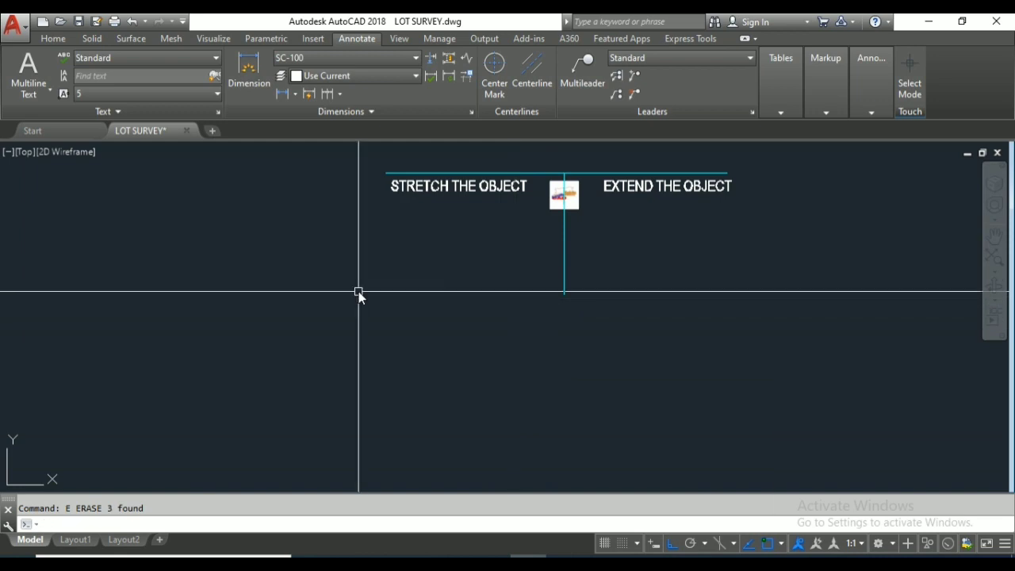
# Step: Draw an L under STRETCH THE OBJECT with a 50-unit vertical leg and 100-unit horizontal leg
pyautogui.write('l')
pyautogui.press('Return')
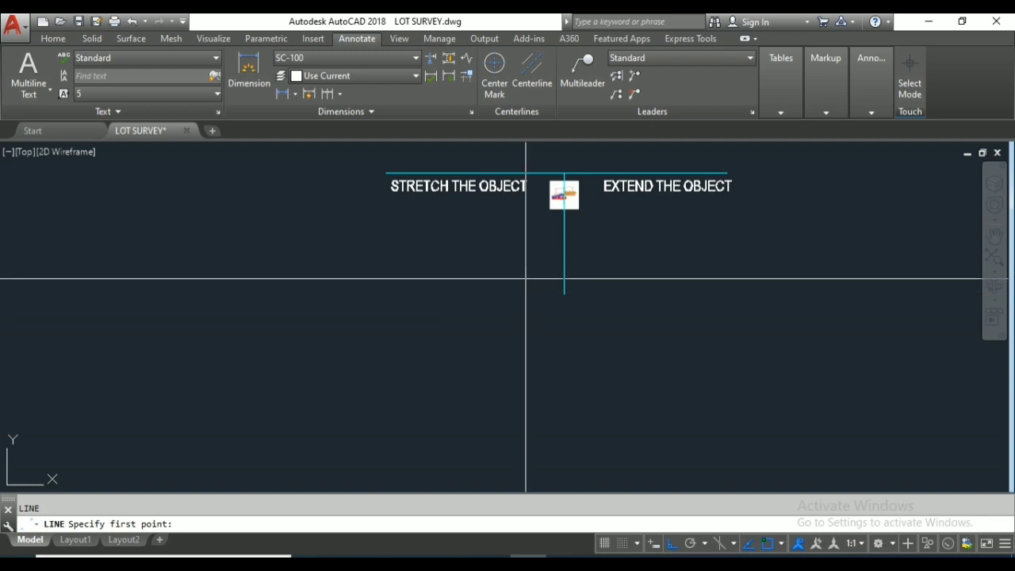
pyautogui.click(525, 278)
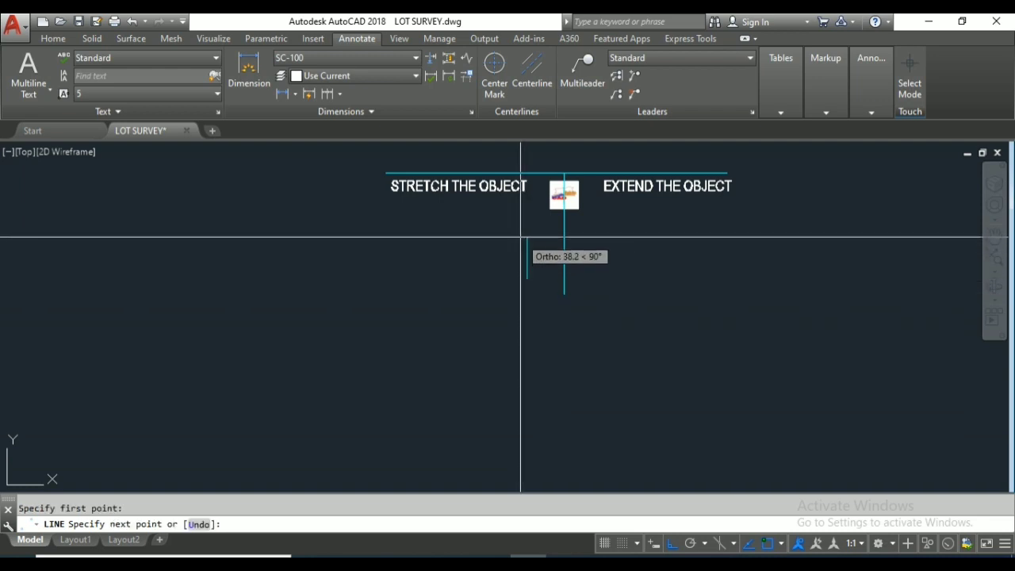
pyautogui.write('50')
pyautogui.press('Return')
pyautogui.write('100')
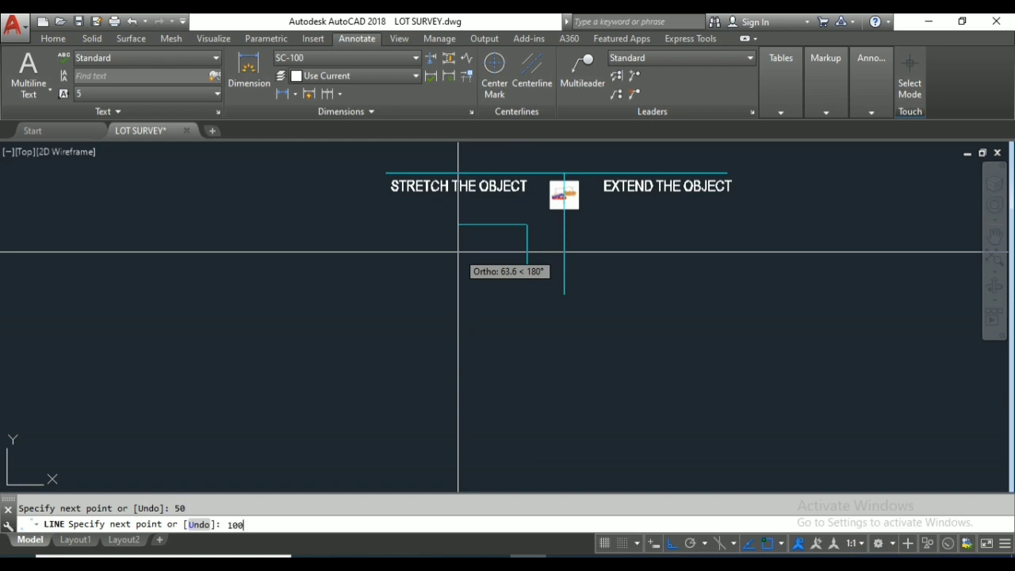
pyautogui.press('Return')
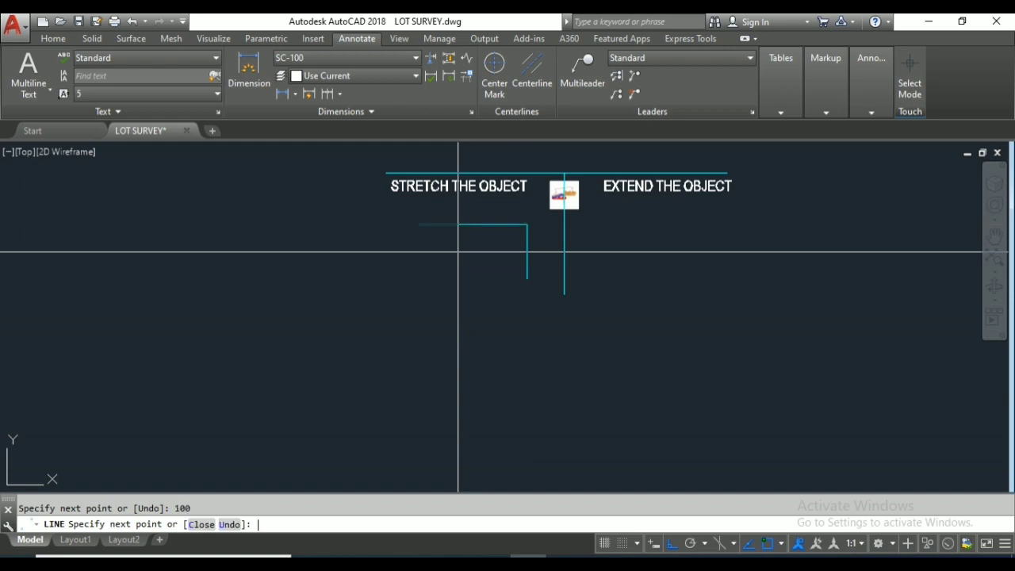
pyautogui.press('Return')
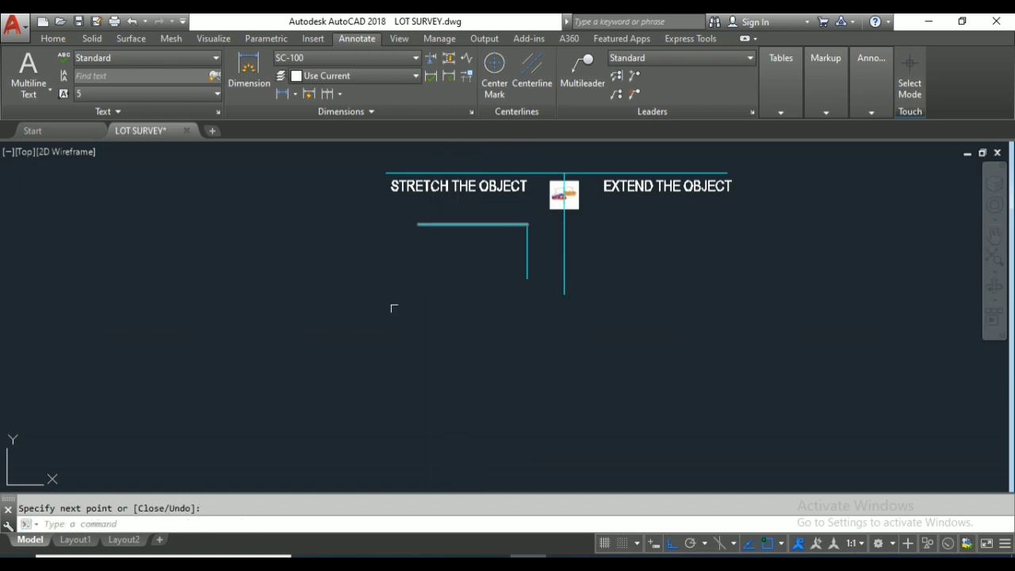
pyautogui.click(559, 215)
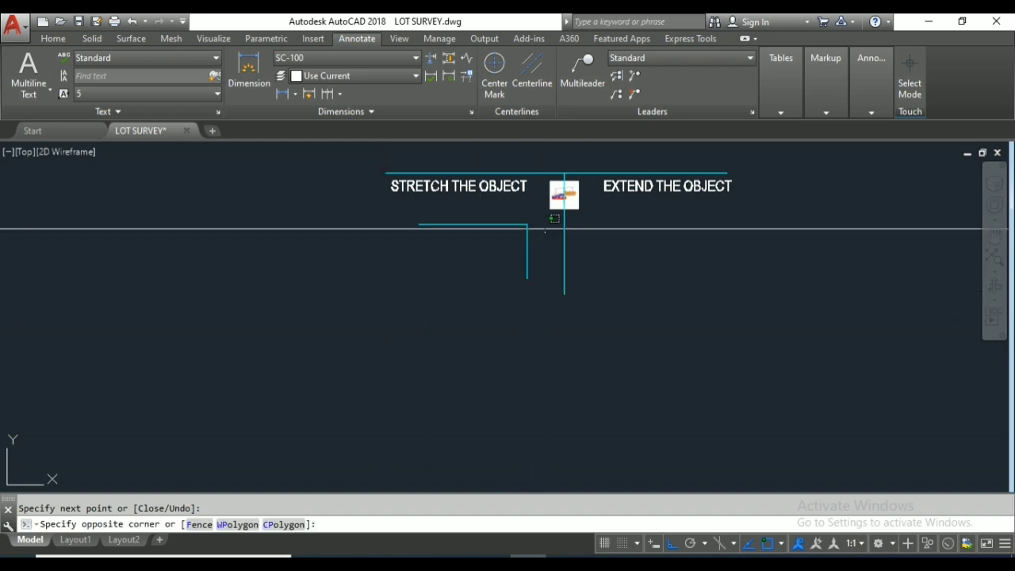
pyautogui.click(551, 222)
pyautogui.scroll(2, 476, 278)
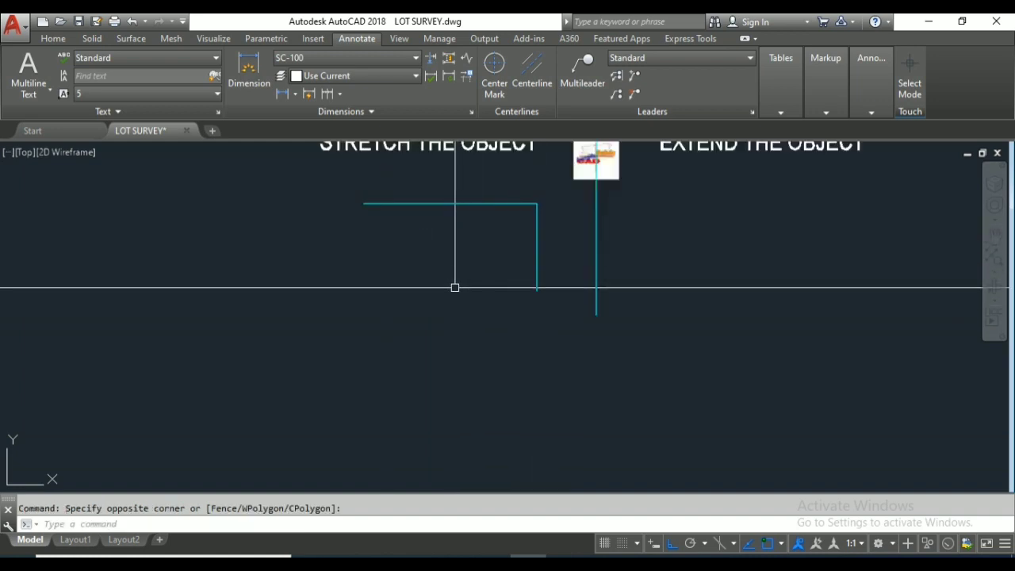
pyautogui.scroll(-2, 455, 287)
pyautogui.scroll(2, 429, 249)
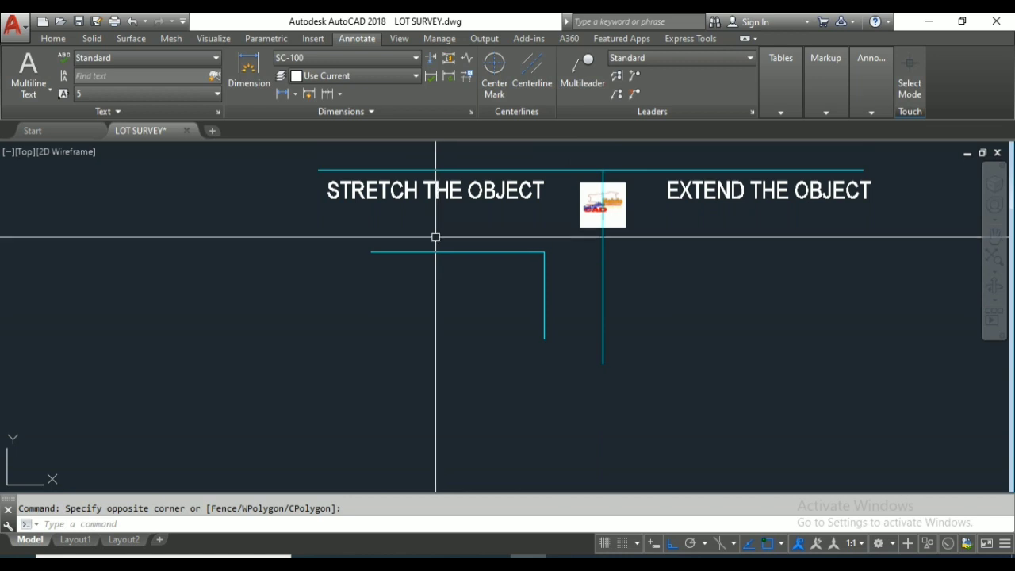
# Step: Add a 100 linear dimension above the L's top leg
pyautogui.click(280, 96)
pyautogui.click(371, 253)
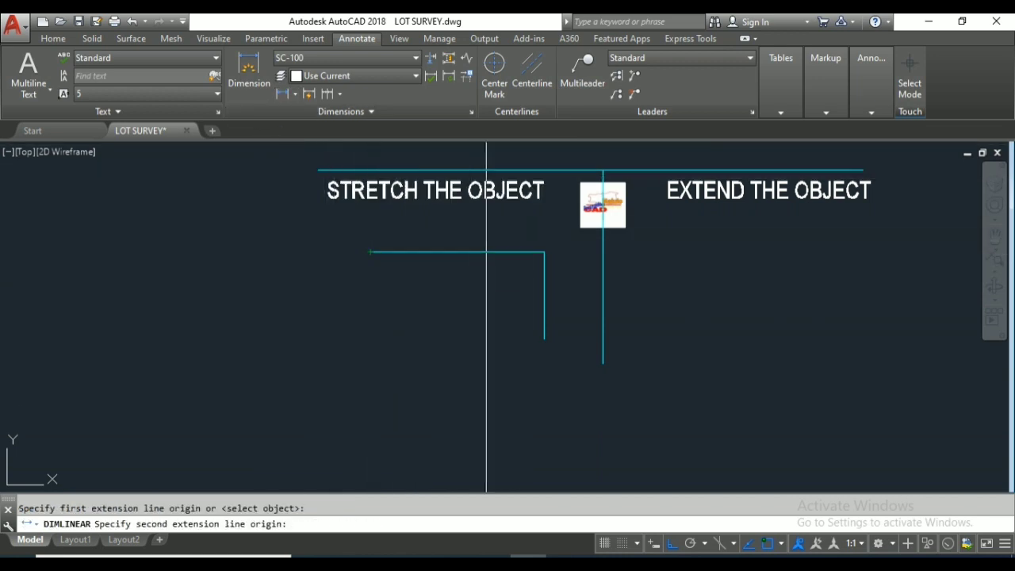
pyautogui.click(544, 253)
pyautogui.click(539, 231)
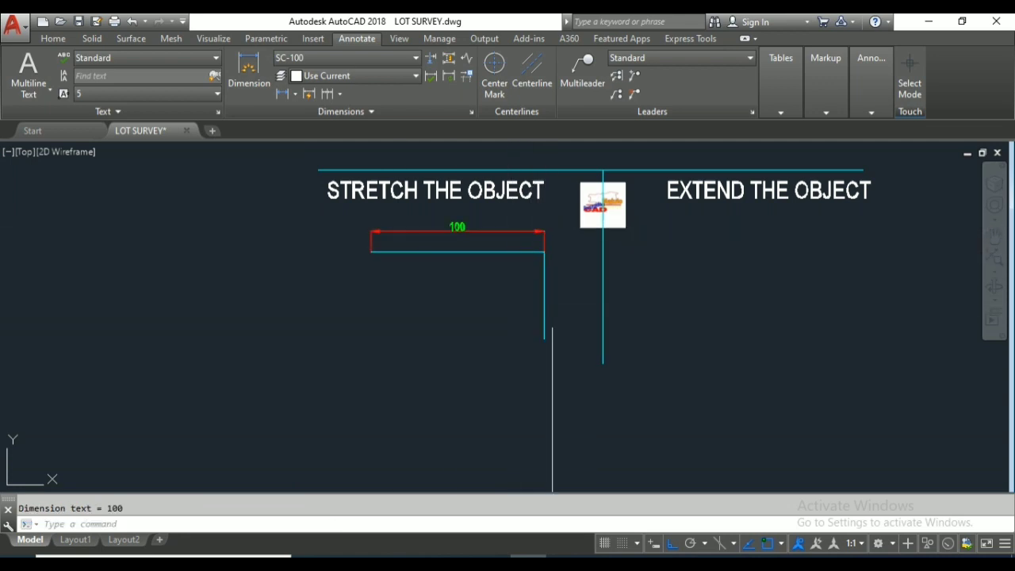
# Step: Add a 50 linear dimension to the right of the vertical leg
pyautogui.press('Return')
pyautogui.click(544, 338)
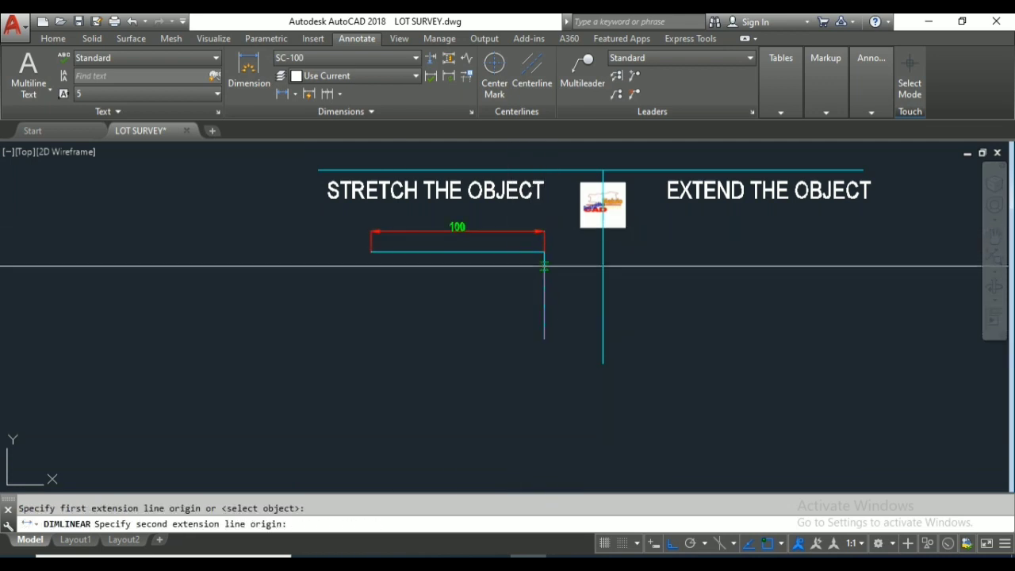
pyautogui.click(544, 252)
pyautogui.click(574, 270)
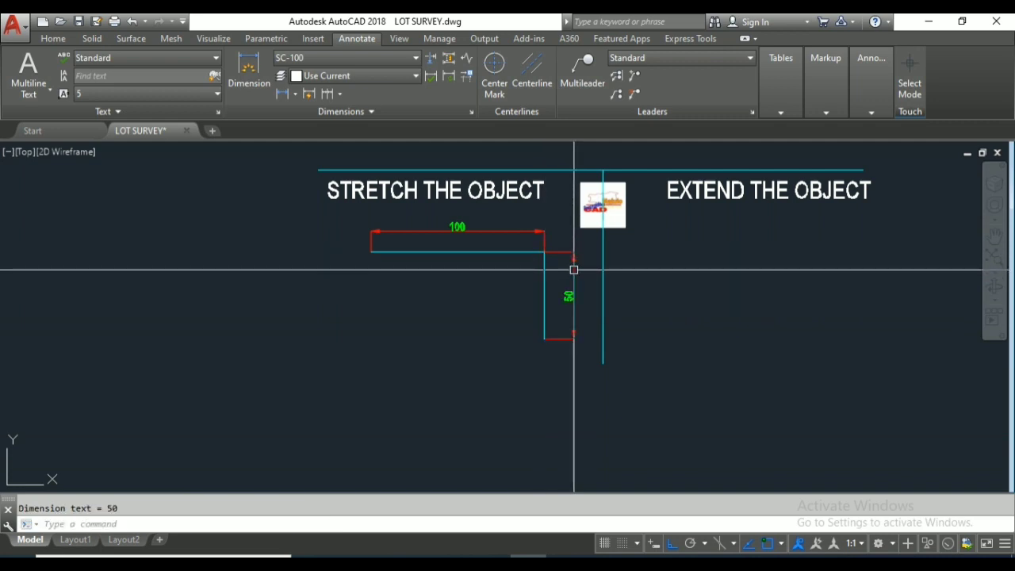
pyautogui.scroll(2, 574, 270)
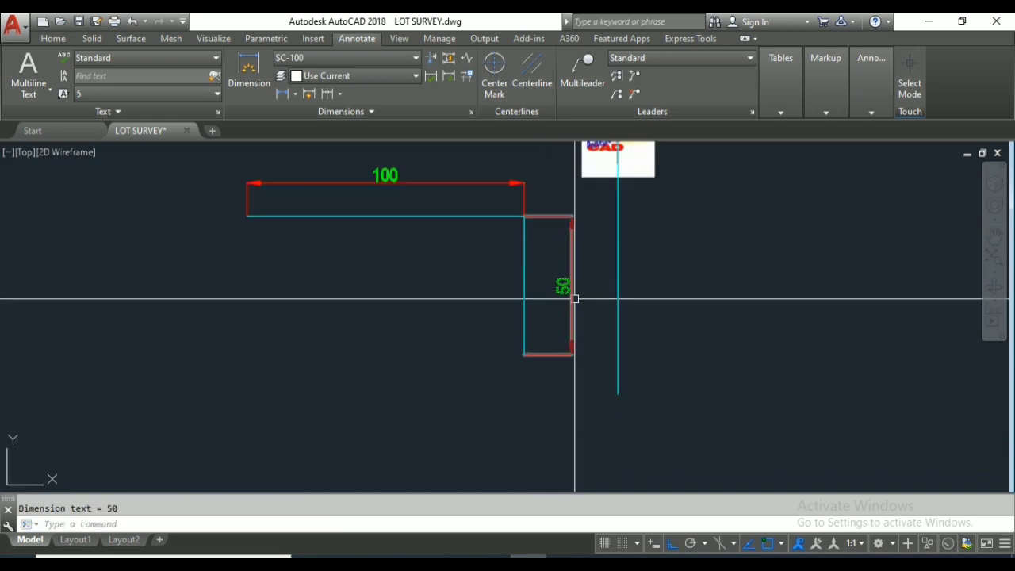
pyautogui.click(593, 276)
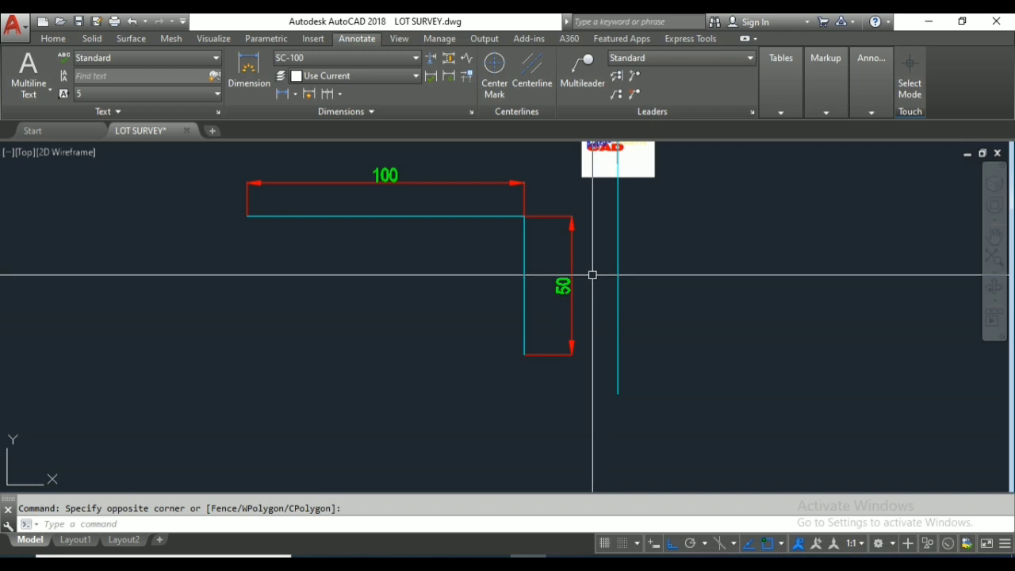
pyautogui.scroll(-2, 582, 284)
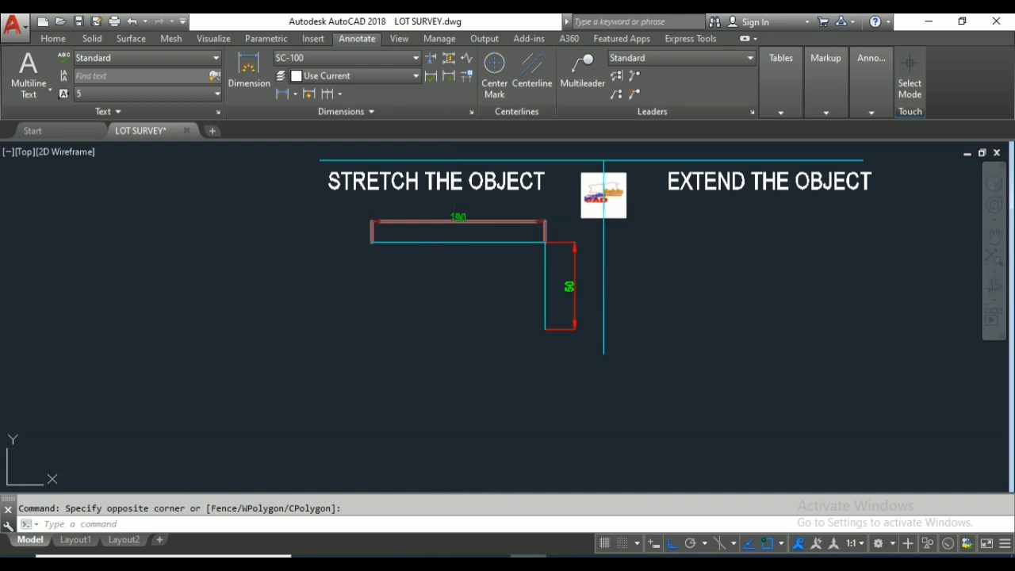
pyautogui.scroll(2, 381, 230)
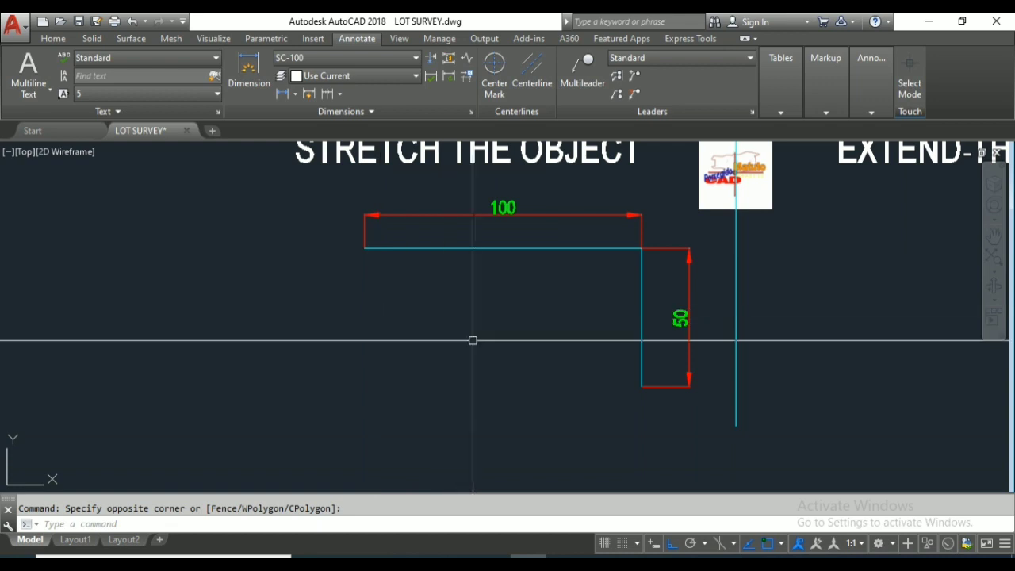
# Step: Start STRETCH and crossing-select the left end of the top leg with its dimension
pyautogui.write('s')
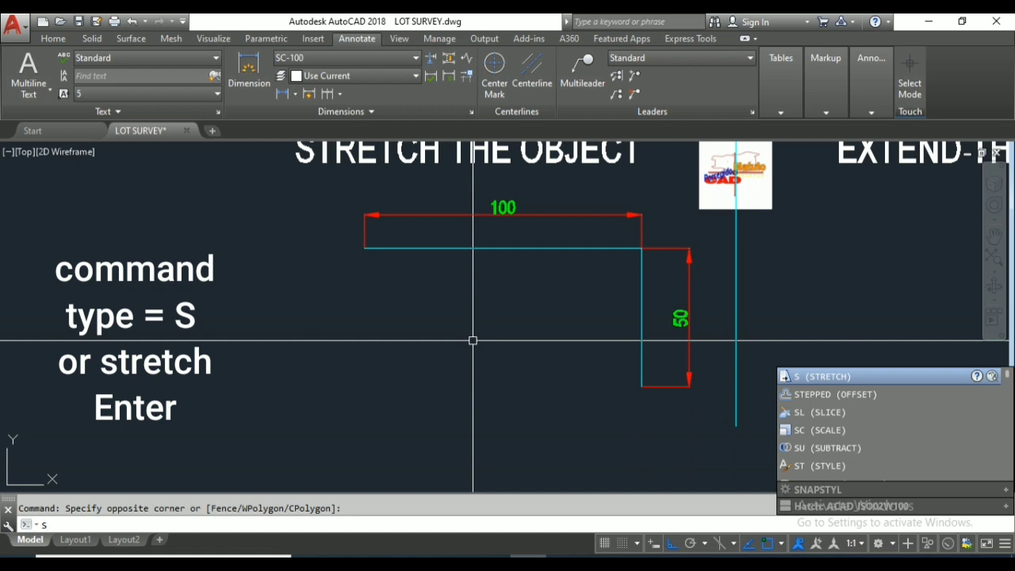
pyautogui.press('Return')
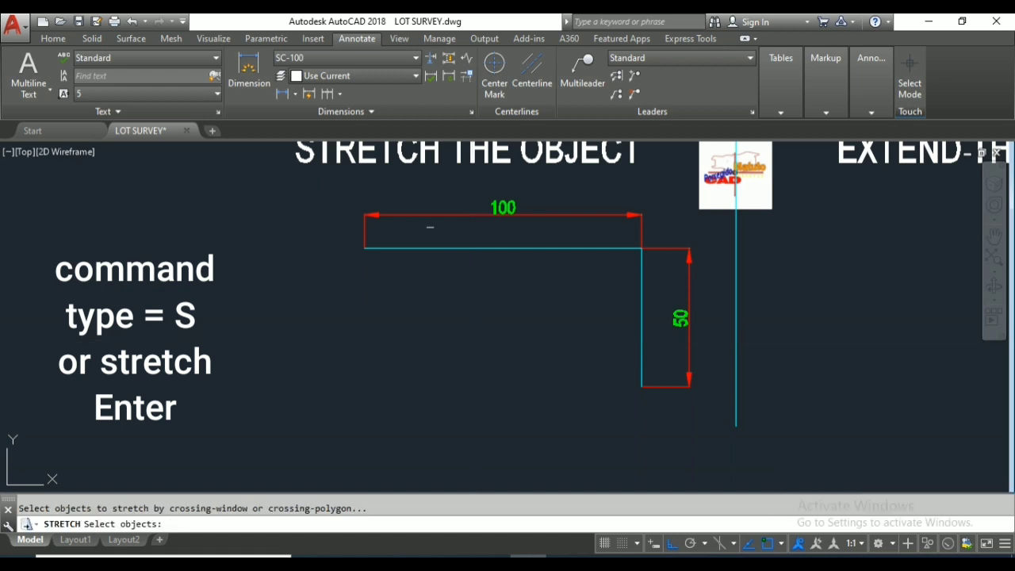
pyautogui.scroll(2, 405, 256)
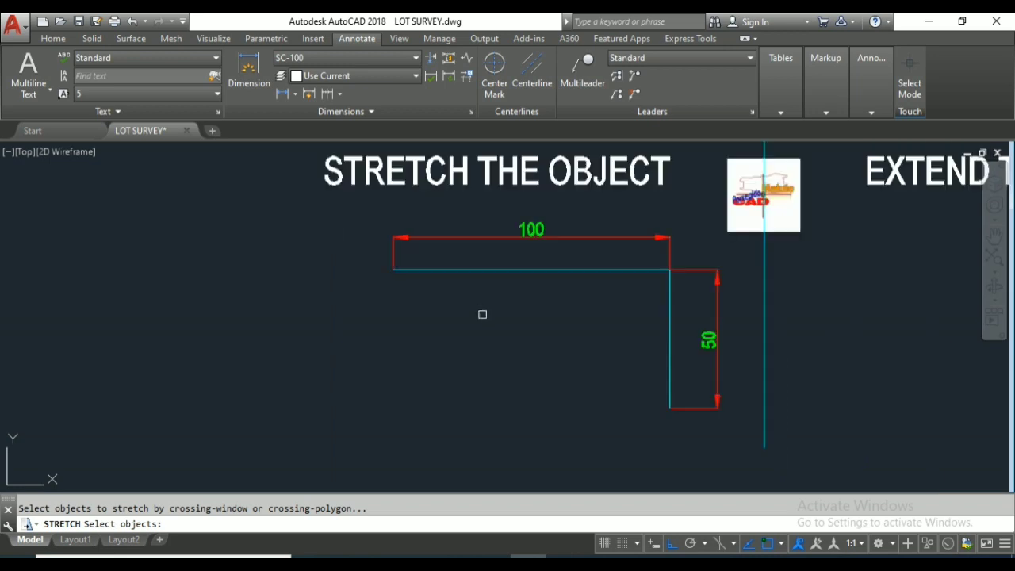
pyautogui.scroll(-2, 484, 312)
pyautogui.click(451, 219)
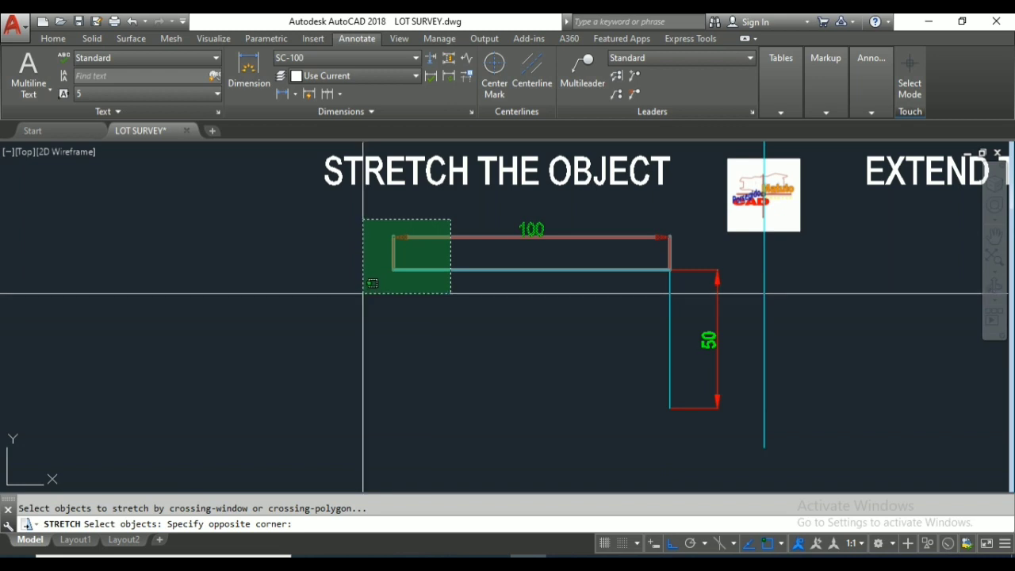
pyautogui.click(363, 294)
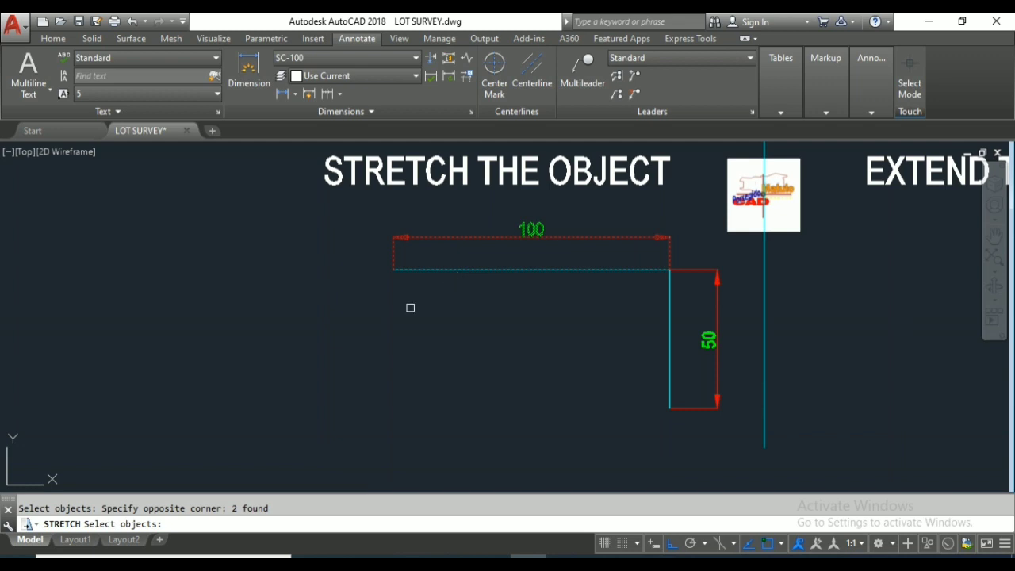
pyautogui.press('Return')
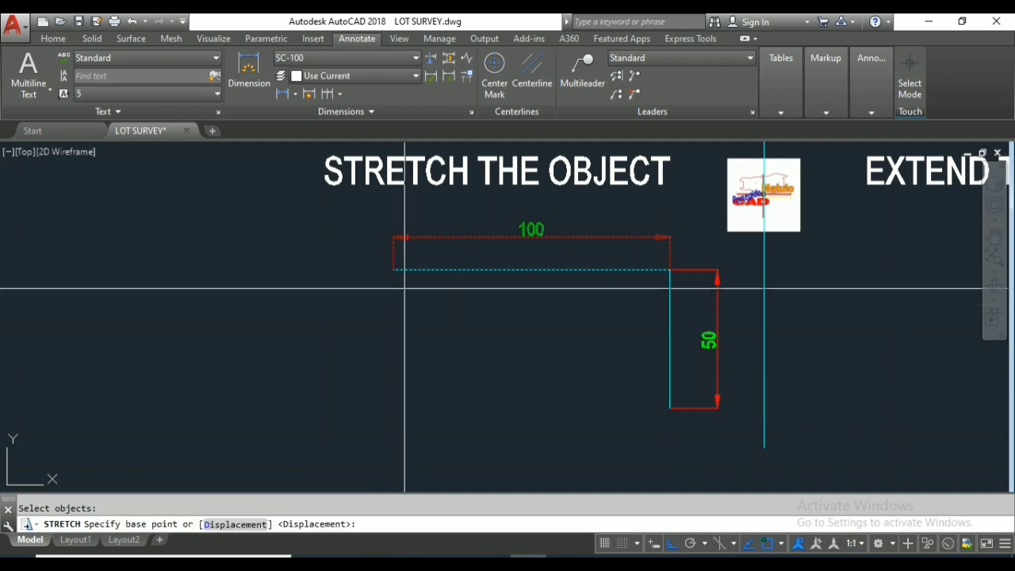
# Step: Stretch the selection 100 units left so the top dimension reads 200
pyautogui.scroll(2, 399, 277)
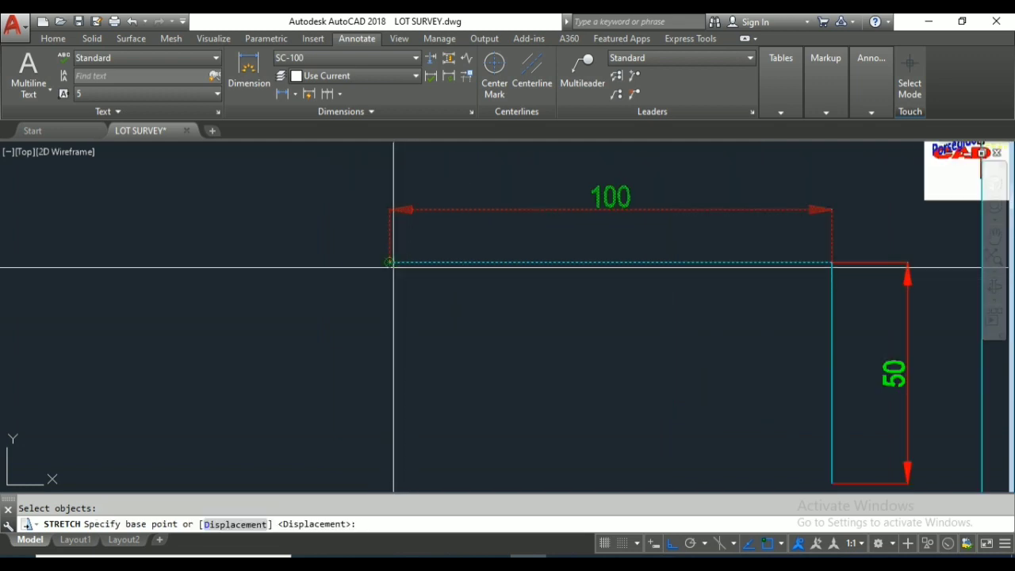
pyautogui.click(391, 262)
pyautogui.scroll(-1, 471, 297)
pyautogui.scroll(-1, 502, 325)
pyautogui.write('100')
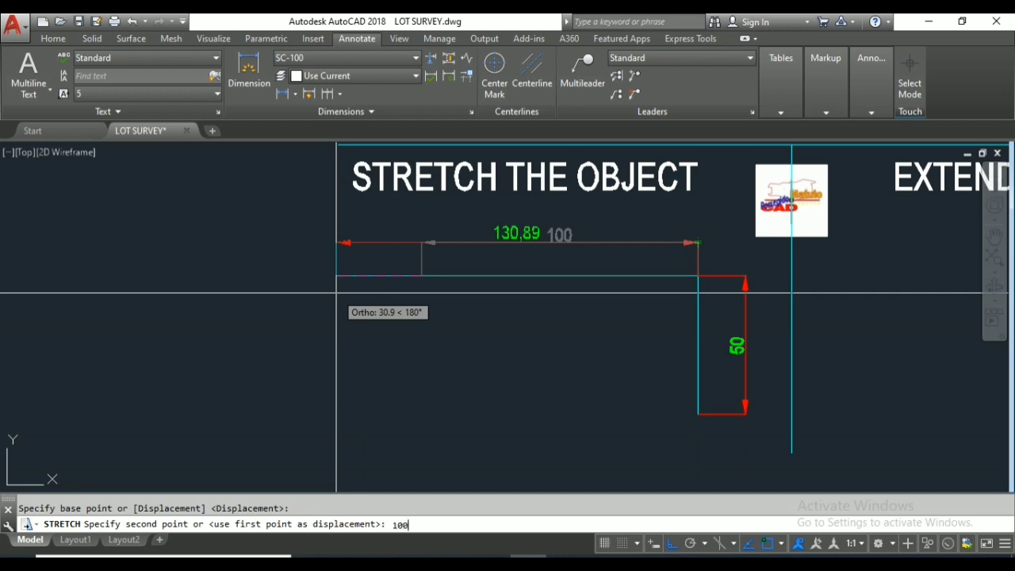
pyautogui.press('Return')
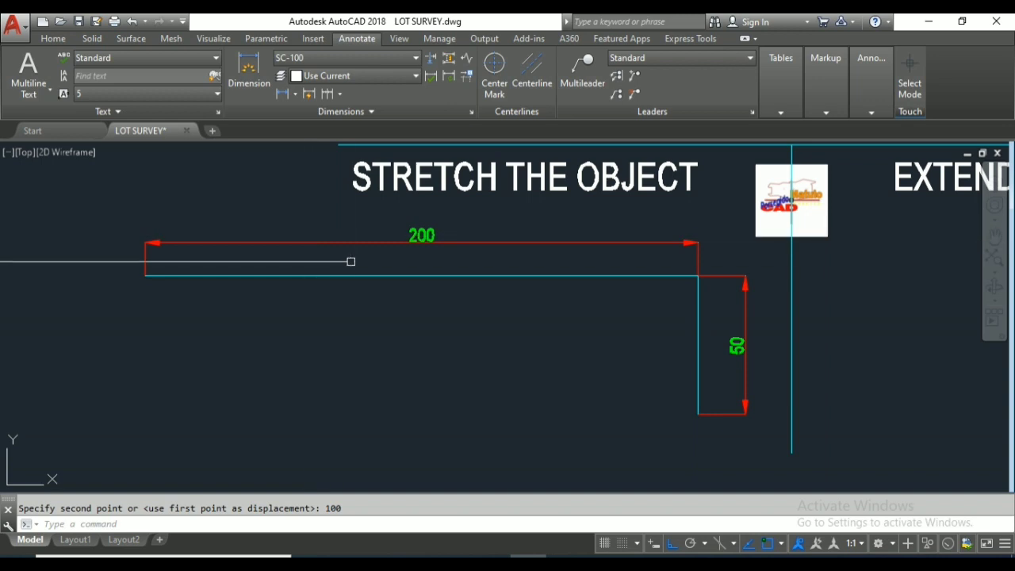
pyautogui.scroll(2, 767, 408)
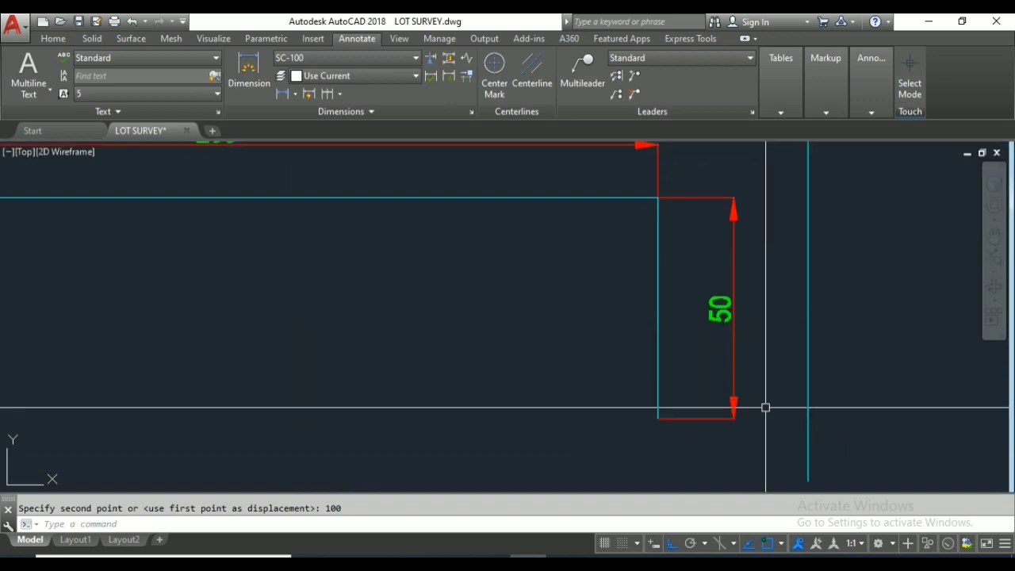
pyautogui.scroll(-2, 607, 301)
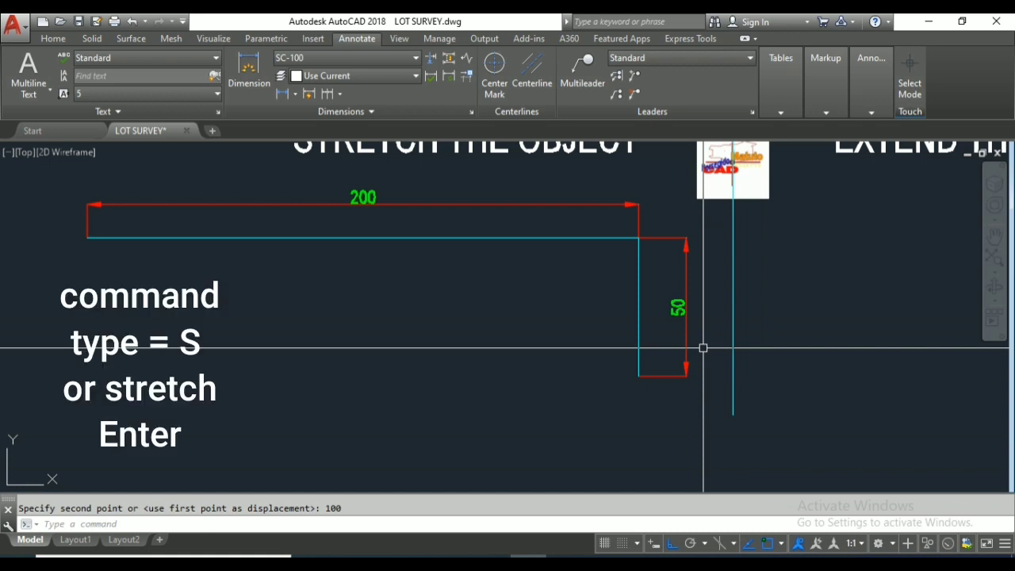
# Step: Start STRETCH and crossing-select the bottom of the vertical leg with its 50 dimension
pyautogui.write('s')
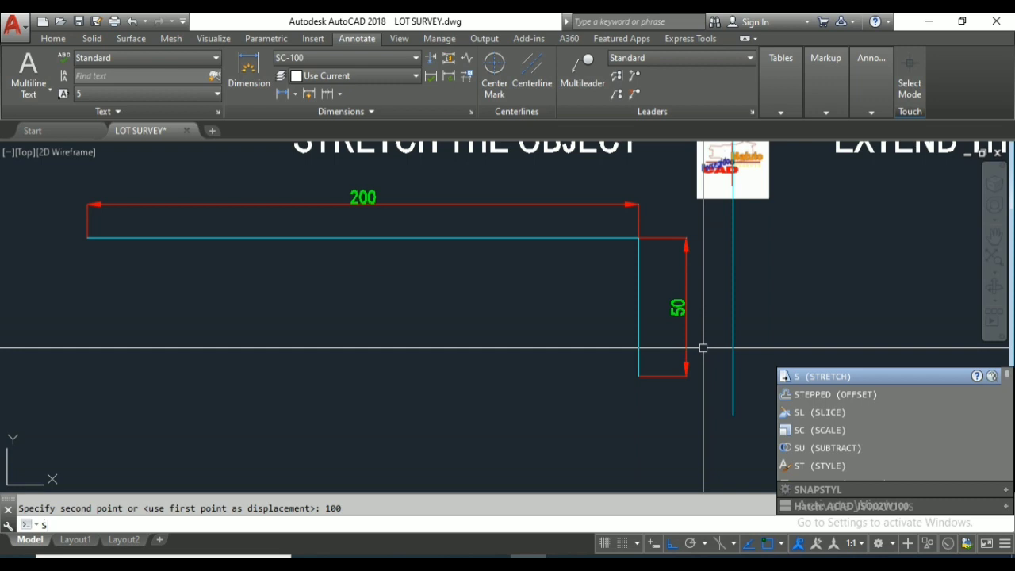
pyautogui.press('Return')
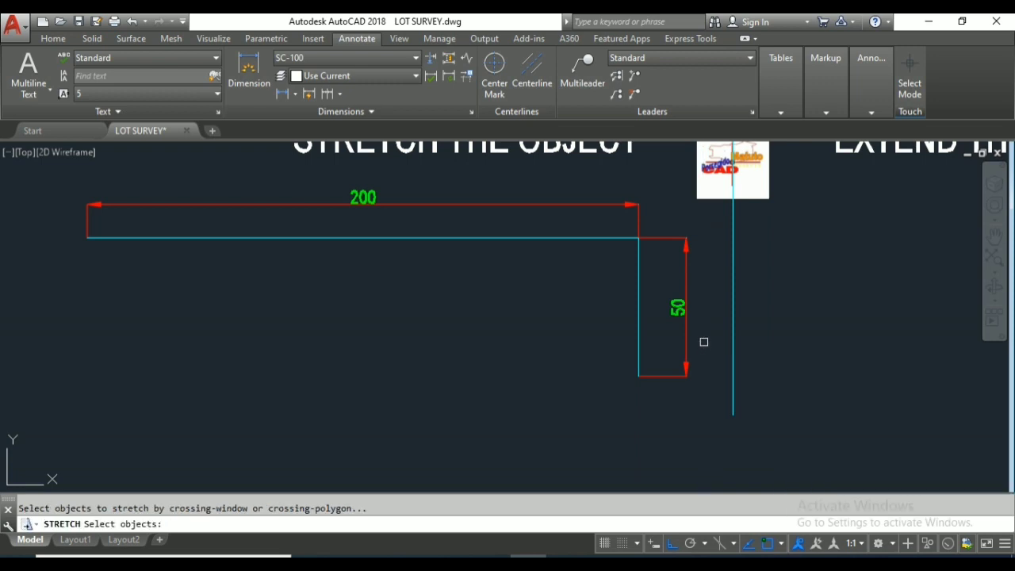
pyautogui.click(704, 341)
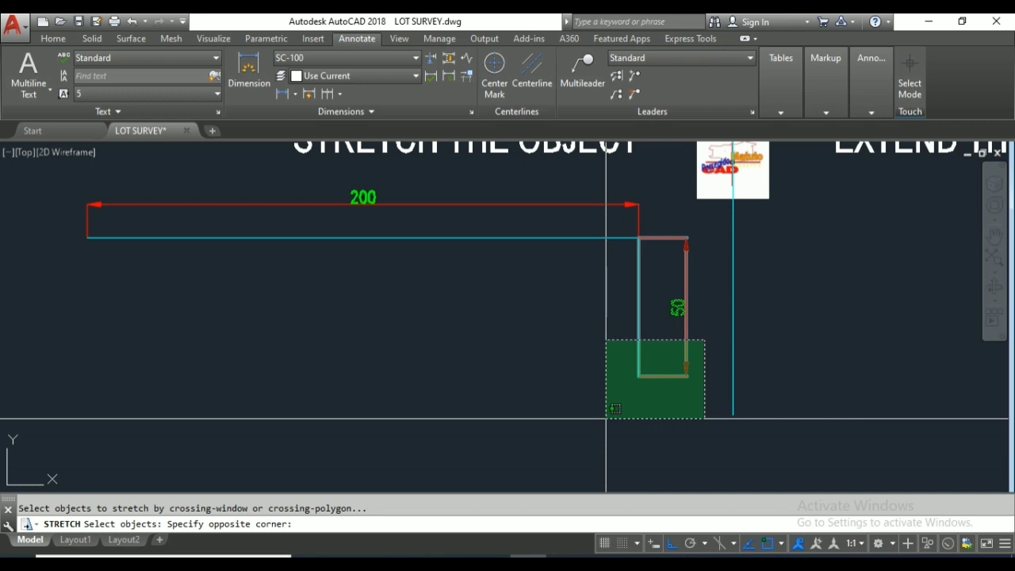
pyautogui.click(606, 418)
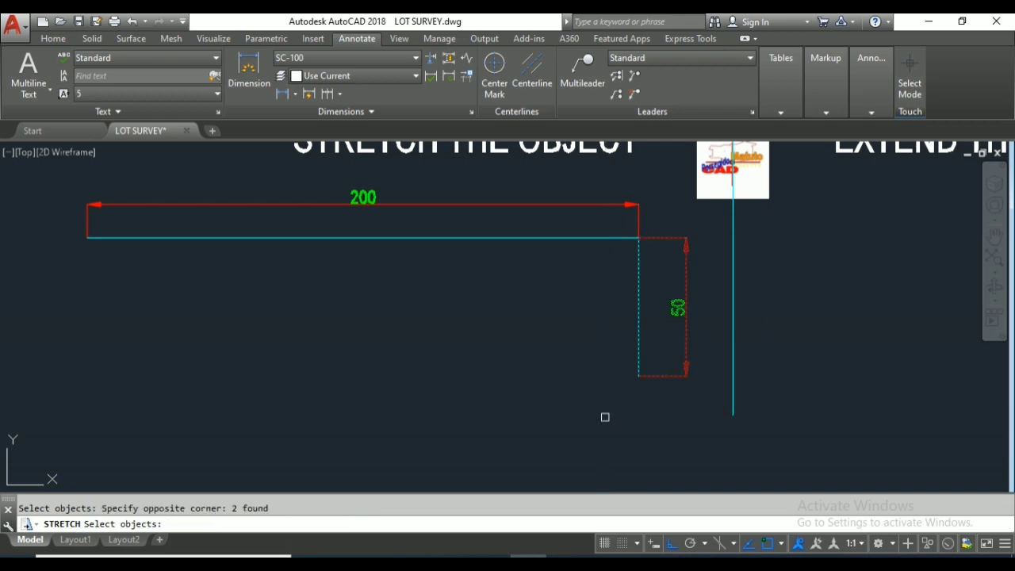
pyautogui.press('Return')
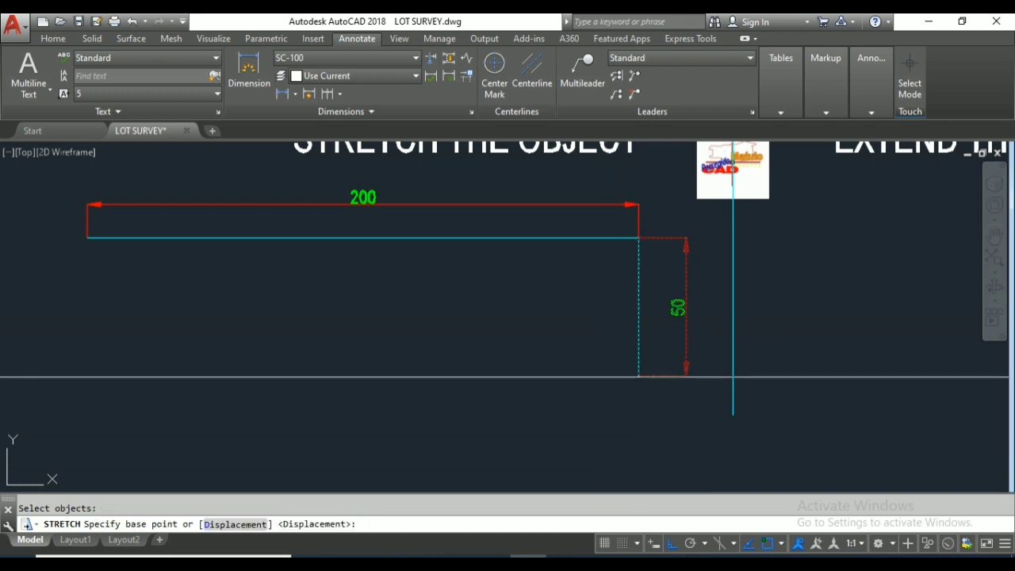
# Step: Stretch the vertical leg 50 units down so its dimension reads 100
pyautogui.scroll(2, 634, 376)
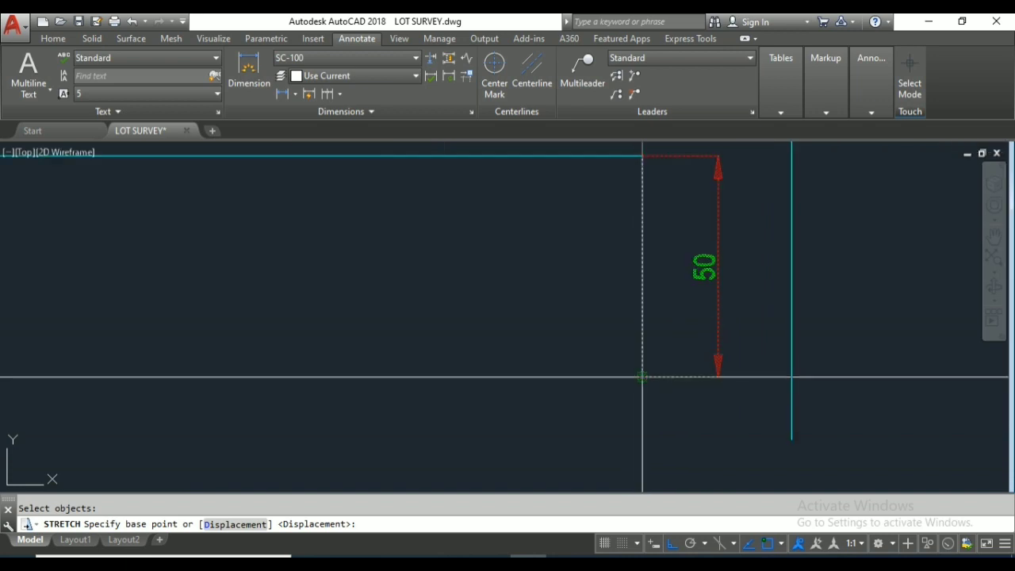
pyautogui.click(642, 376)
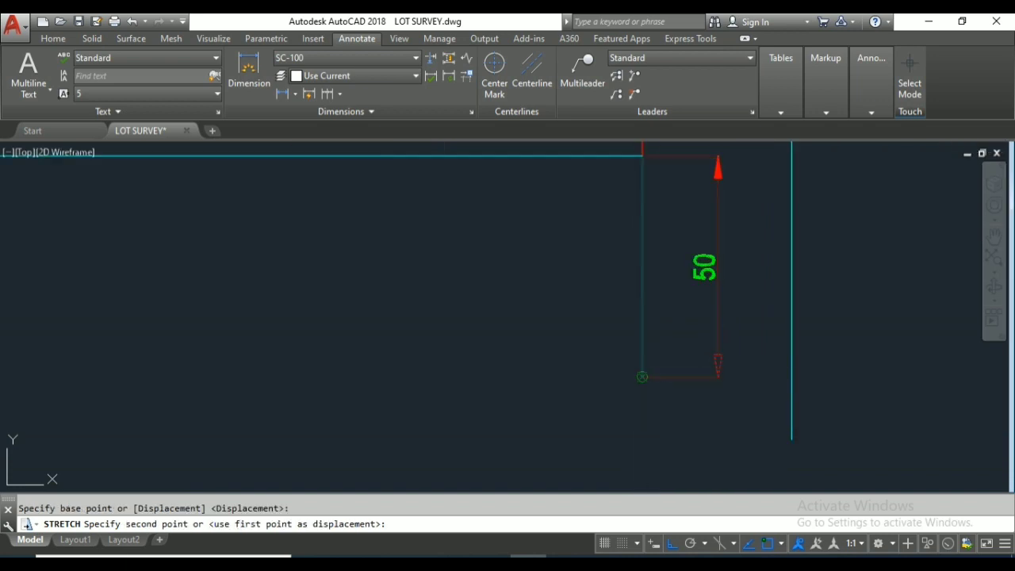
pyautogui.scroll(-4, 670, 308)
pyautogui.scroll(2, 666, 357)
pyautogui.write('50')
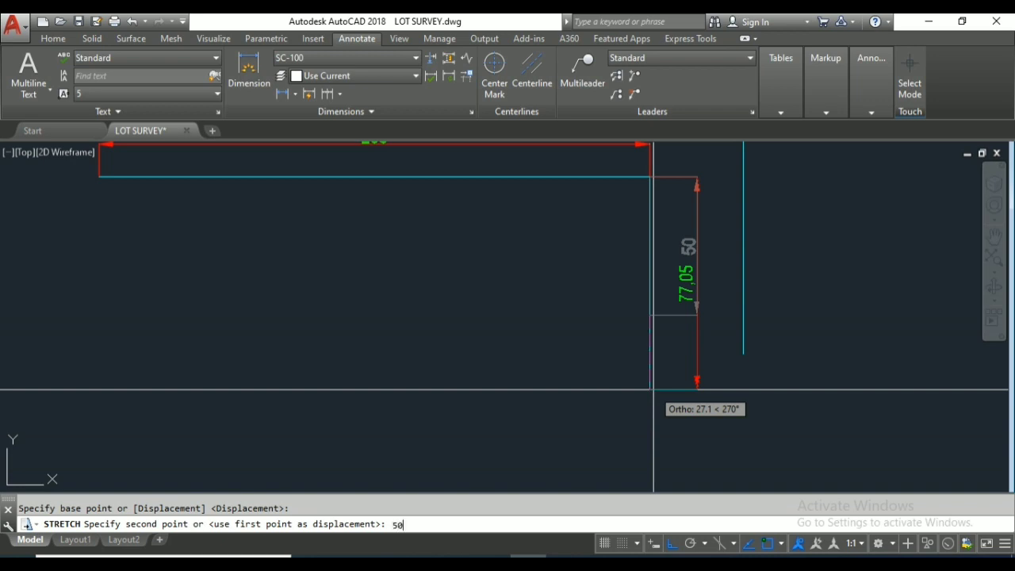
pyautogui.press('Return')
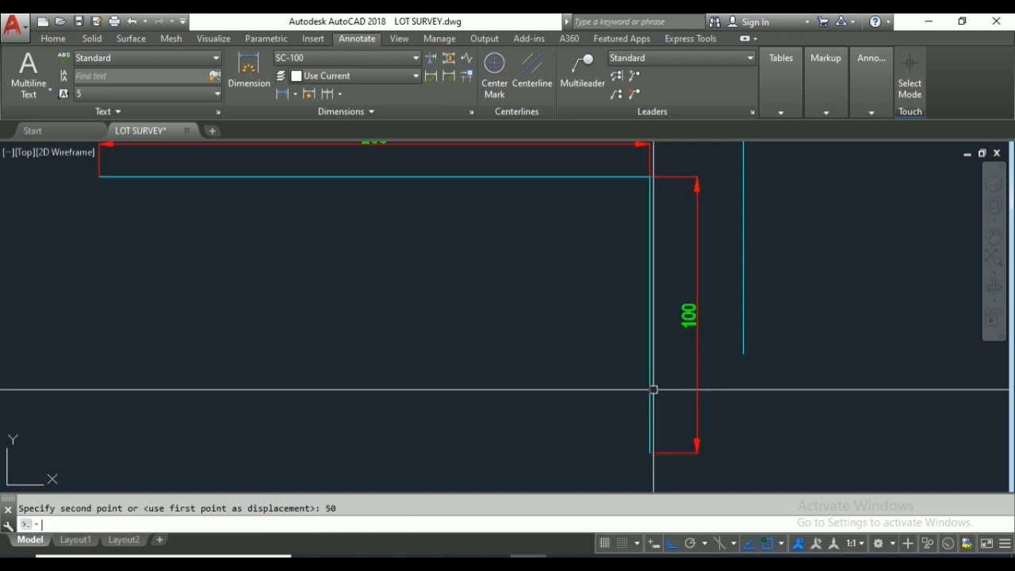
pyautogui.scroll(-2, 653, 389)
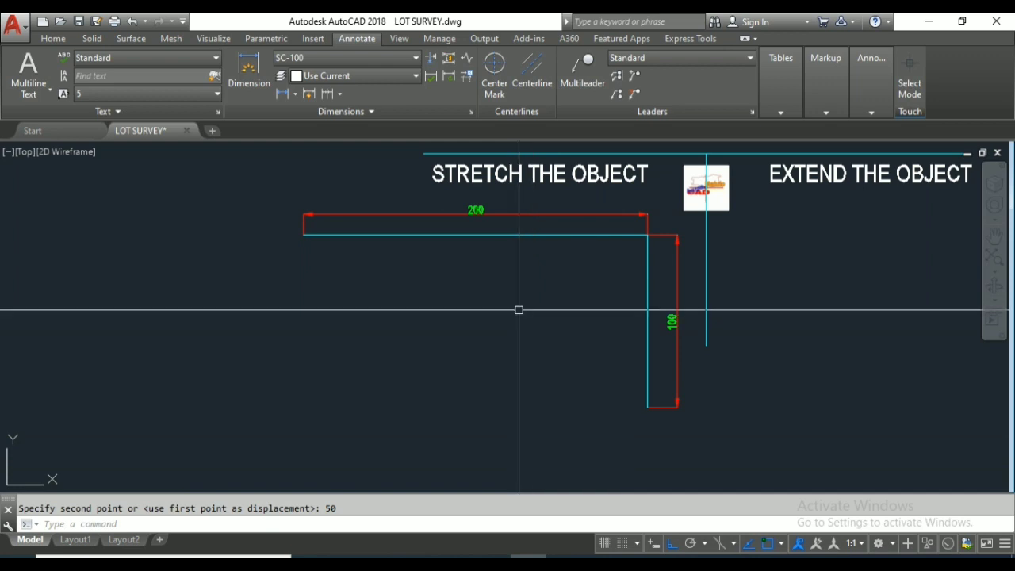
pyautogui.scroll(-2, 519, 310)
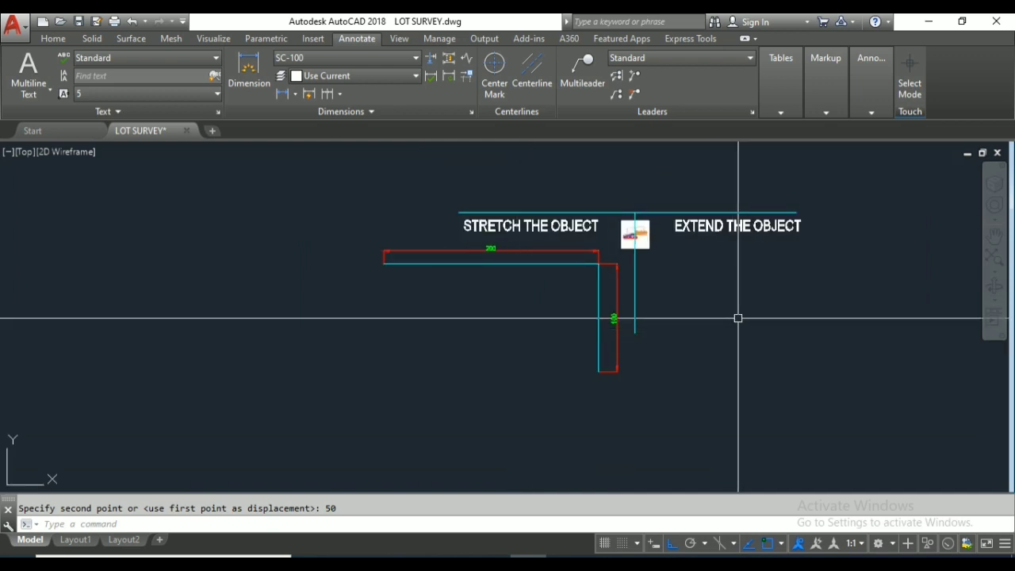
pyautogui.click(768, 313)
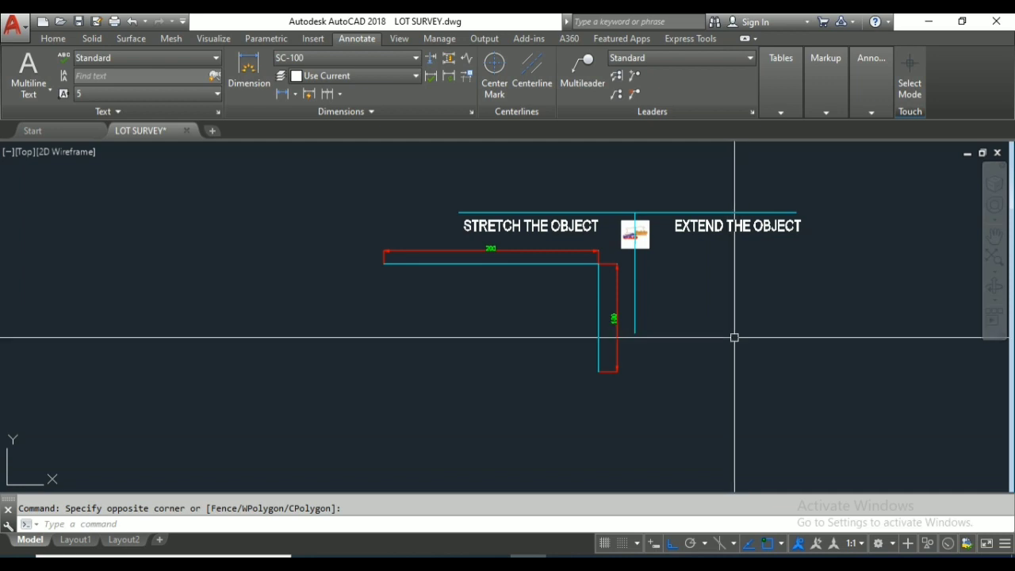
pyautogui.write('L')
pyautogui.press('Return')
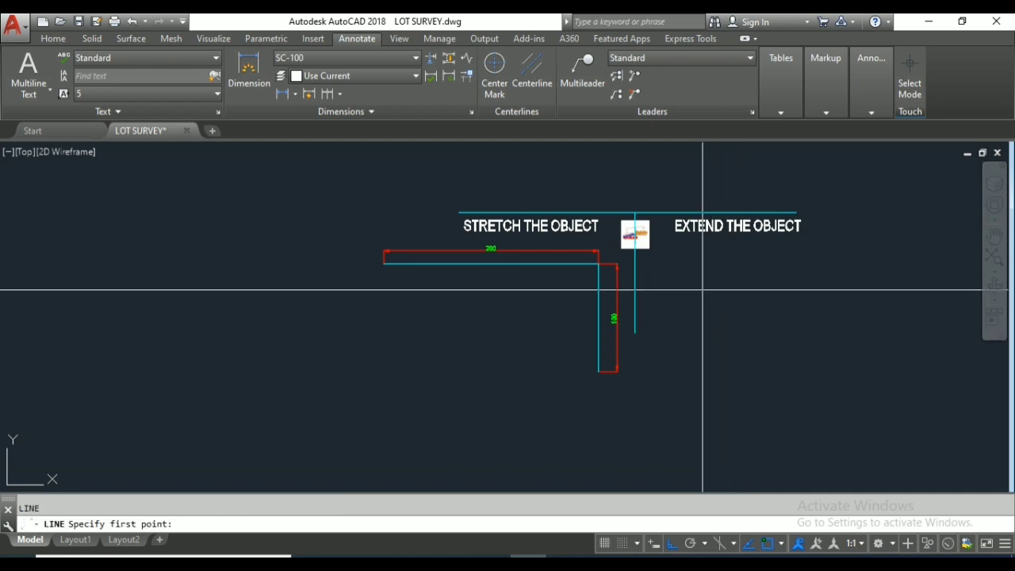
# Step: Draw a 100-unit horizontal line and a 50-unit vertical leg down from its left end
pyautogui.click(696, 261)
pyautogui.write('100')
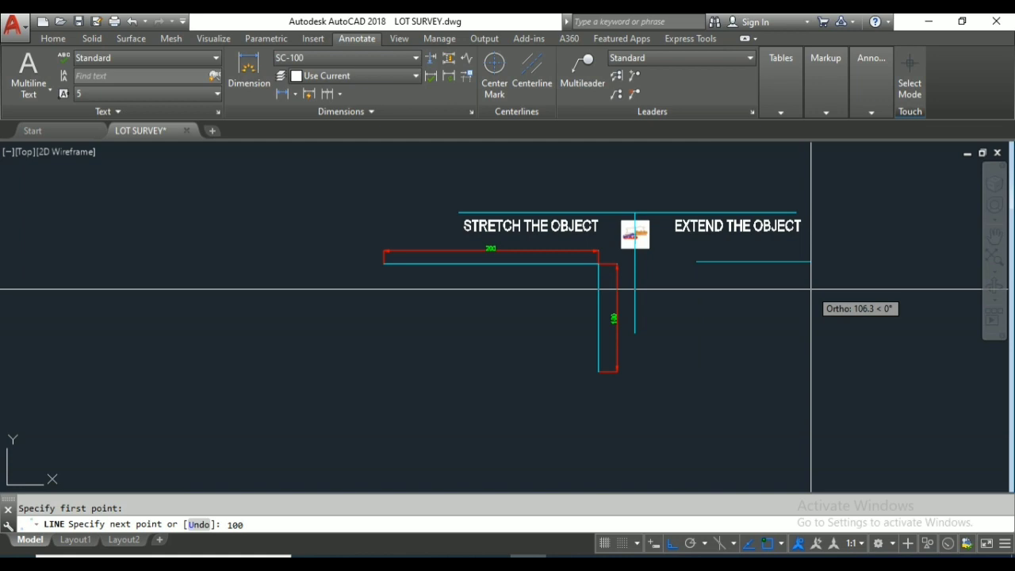
pyautogui.press('Return')
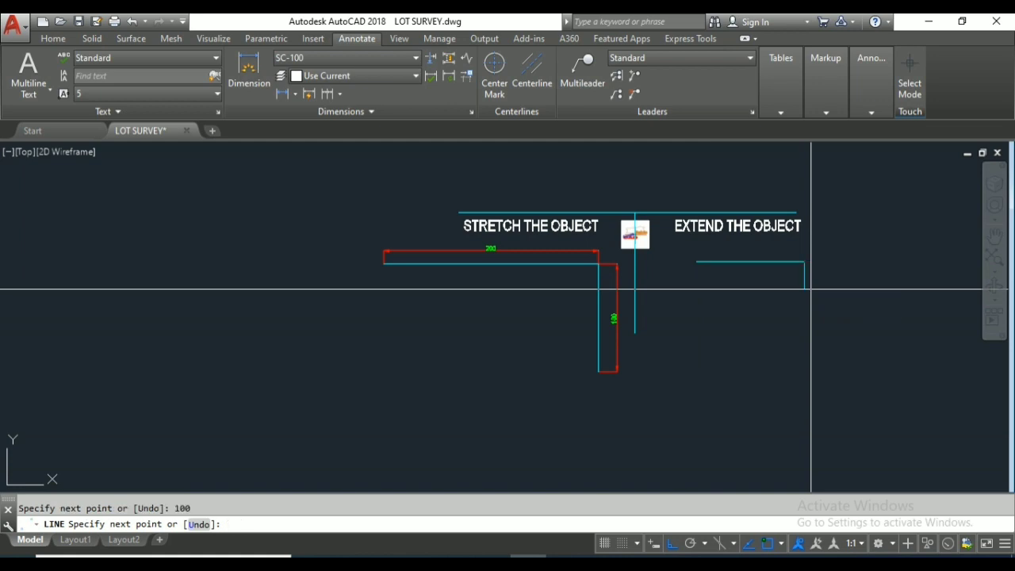
pyautogui.press('Escape')
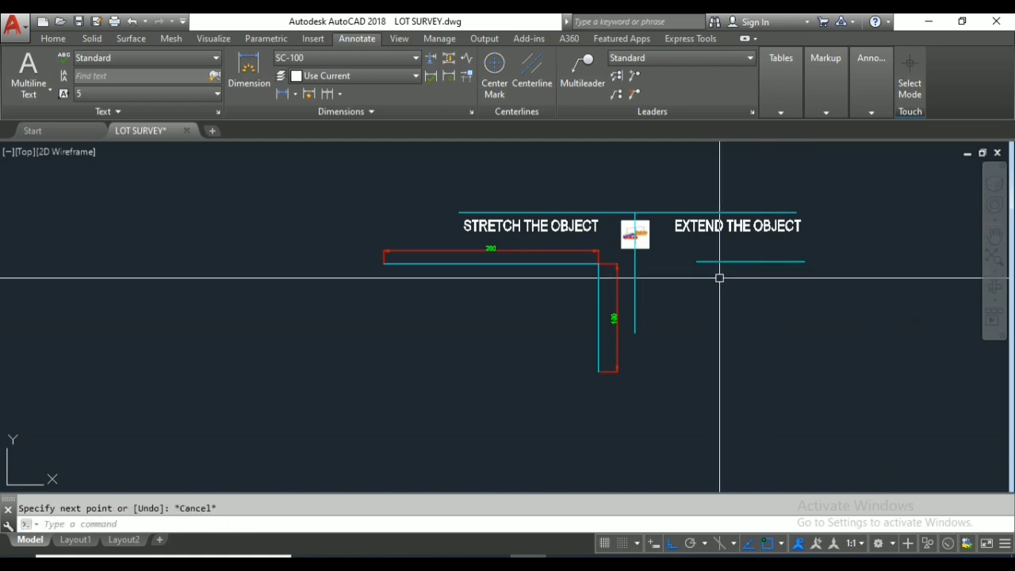
pyautogui.press('Return')
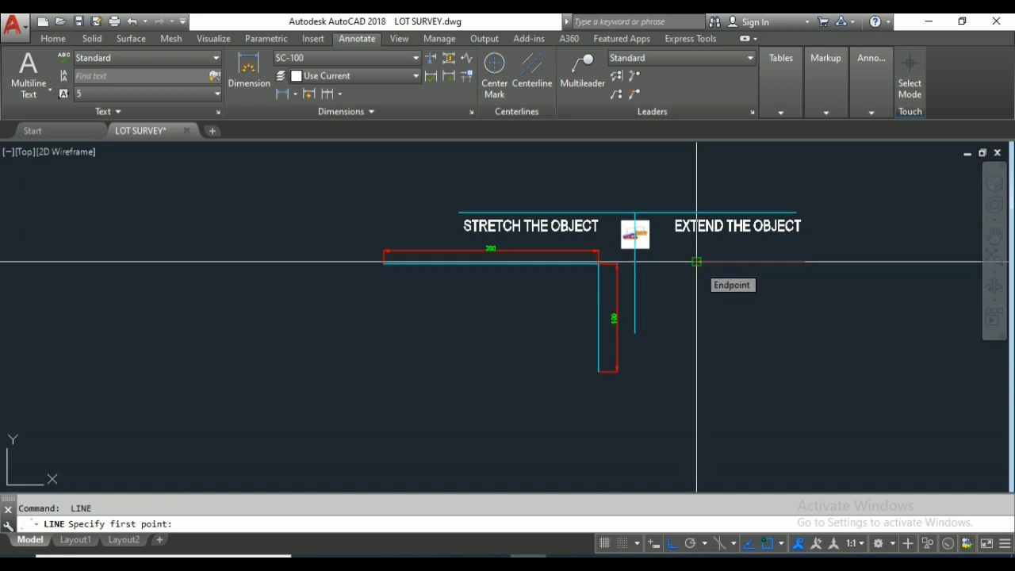
pyautogui.click(697, 263)
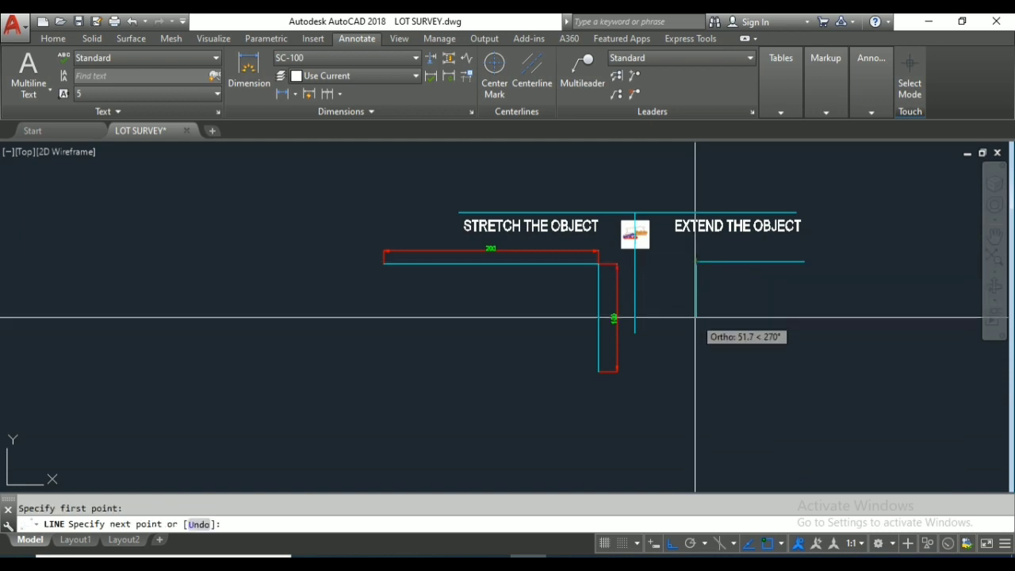
pyautogui.write('50')
pyautogui.press('Return')
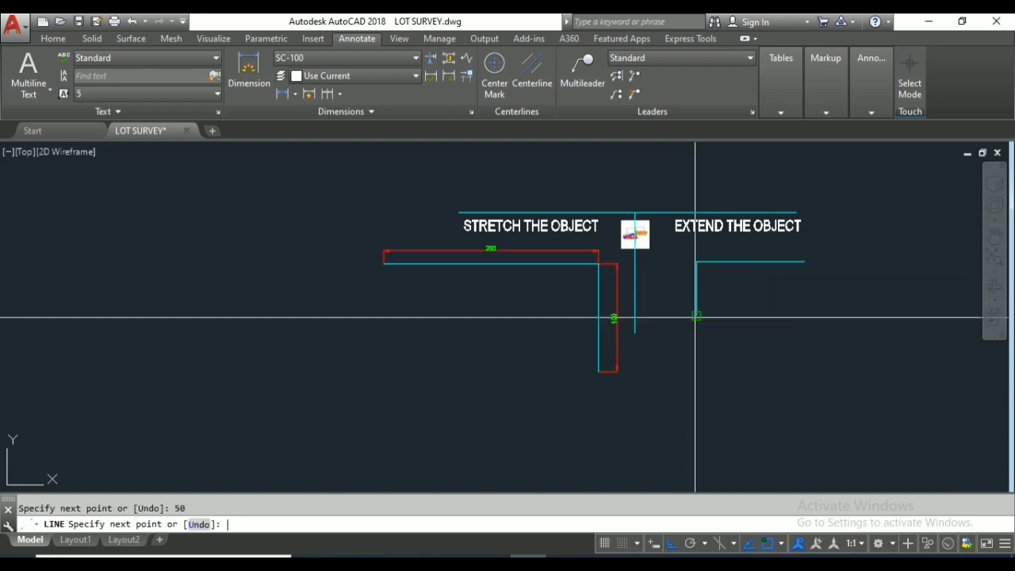
pyautogui.press('Escape')
pyautogui.write('x')
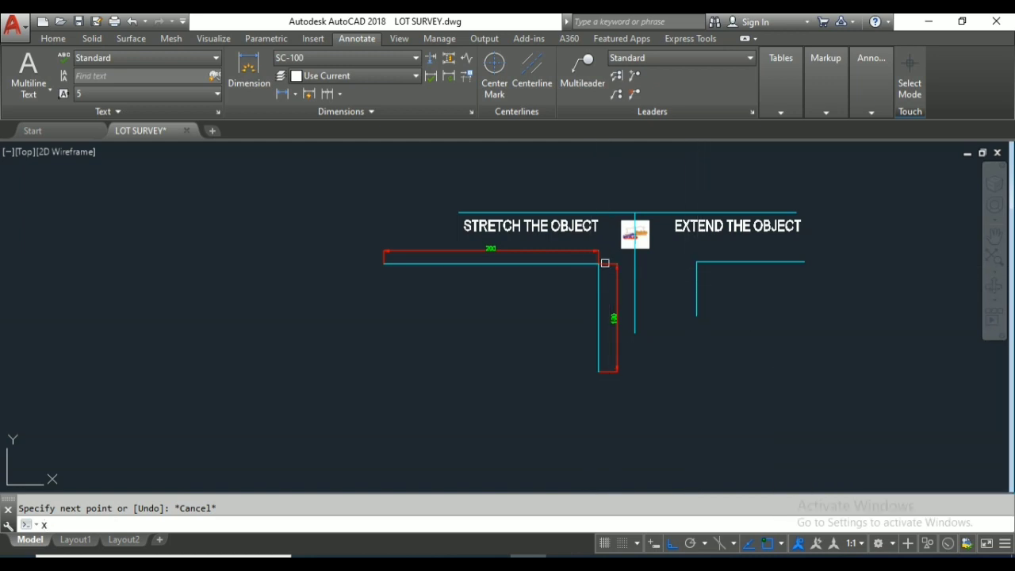
pyautogui.press('Return')
pyautogui.press('Return')
# Step: Draw a horizontal xline through the dimensioned L's top edge
pyautogui.write('x')
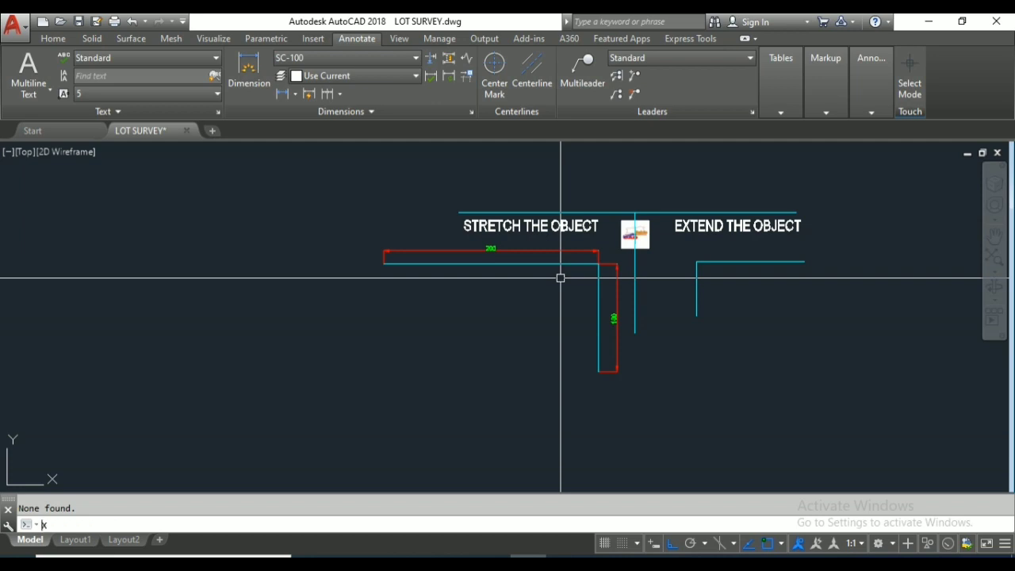
pyautogui.press('Return')
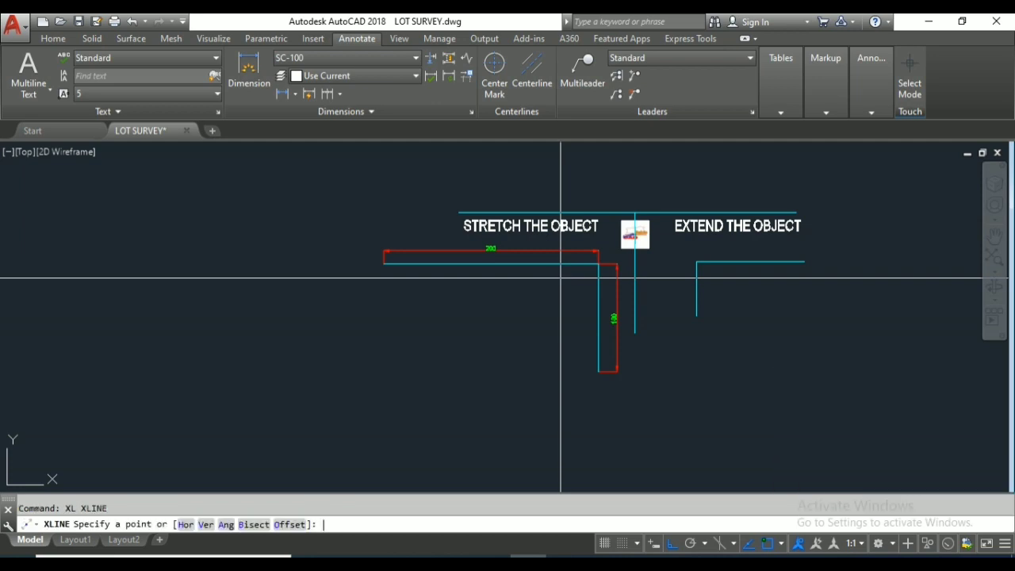
pyautogui.click(560, 266)
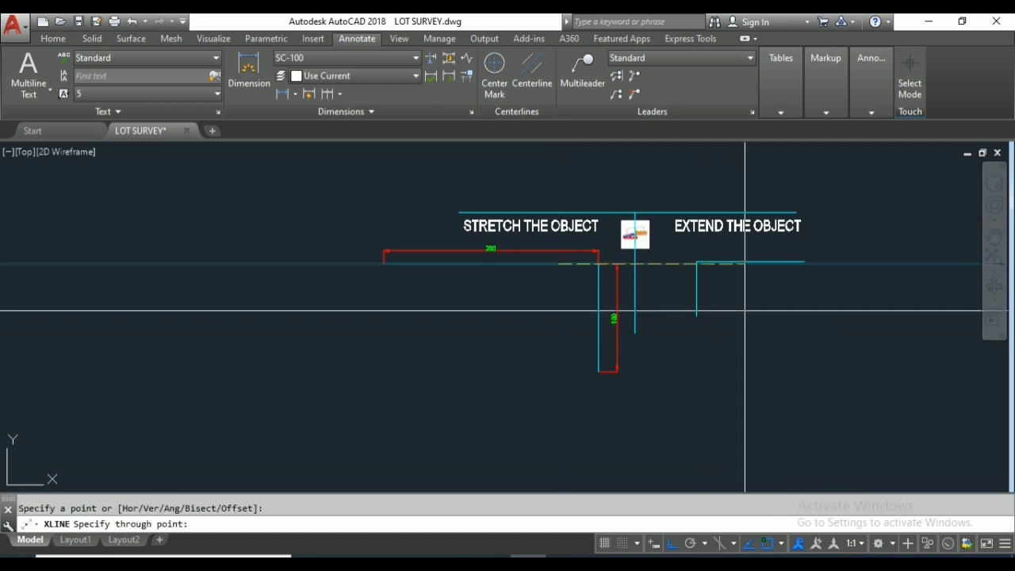
pyautogui.click(744, 311)
pyautogui.press('Return')
# Step: Move the right L so its top corner sits on the guide line
pyautogui.write('m')
pyautogui.press('Return')
pyautogui.click(675, 317)
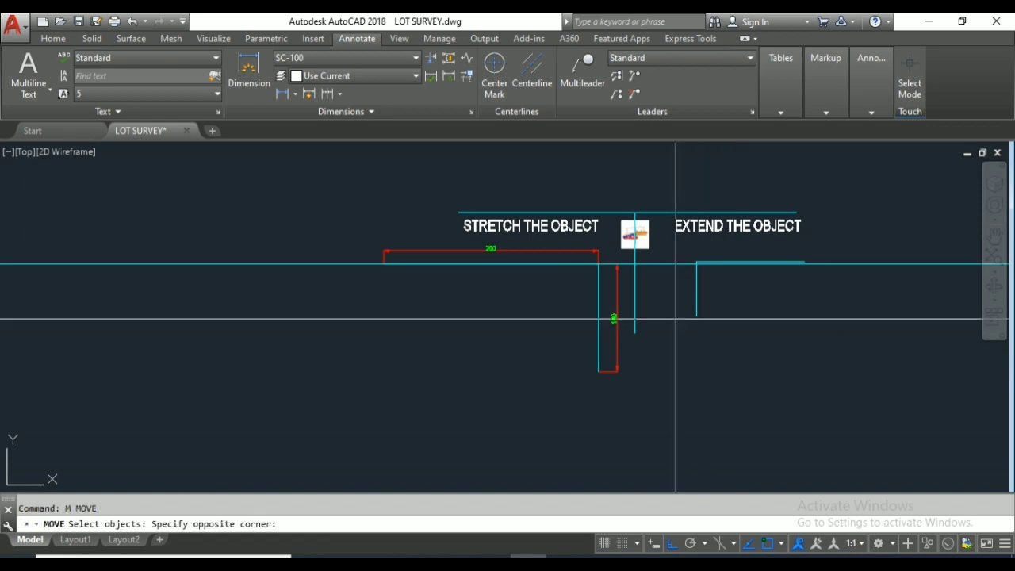
pyautogui.click(872, 245)
pyautogui.press('Return')
pyautogui.scroll(4, 707, 270)
pyautogui.scroll(2, 684, 248)
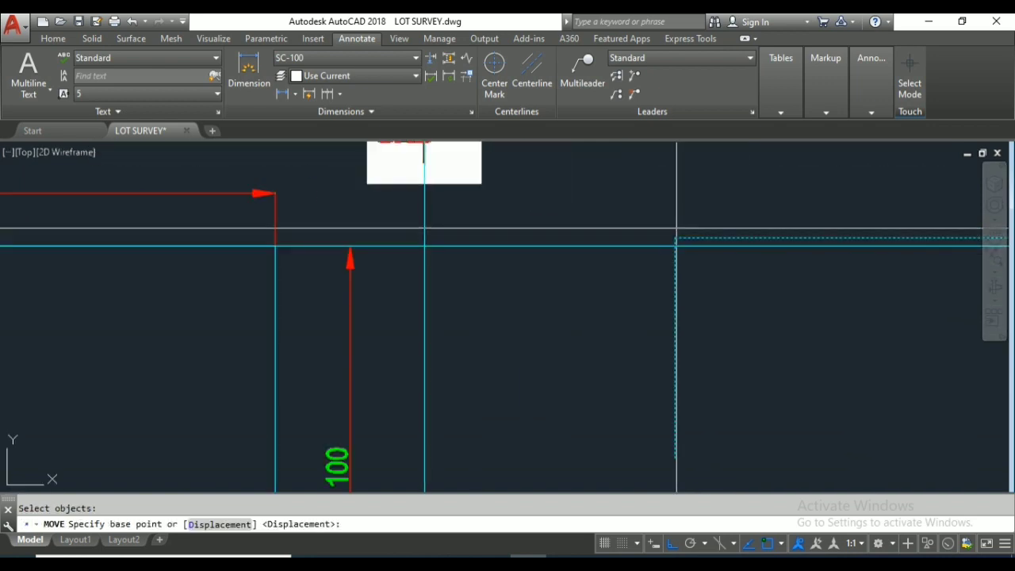
pyautogui.click(675, 238)
pyautogui.scroll(-2, 679, 250)
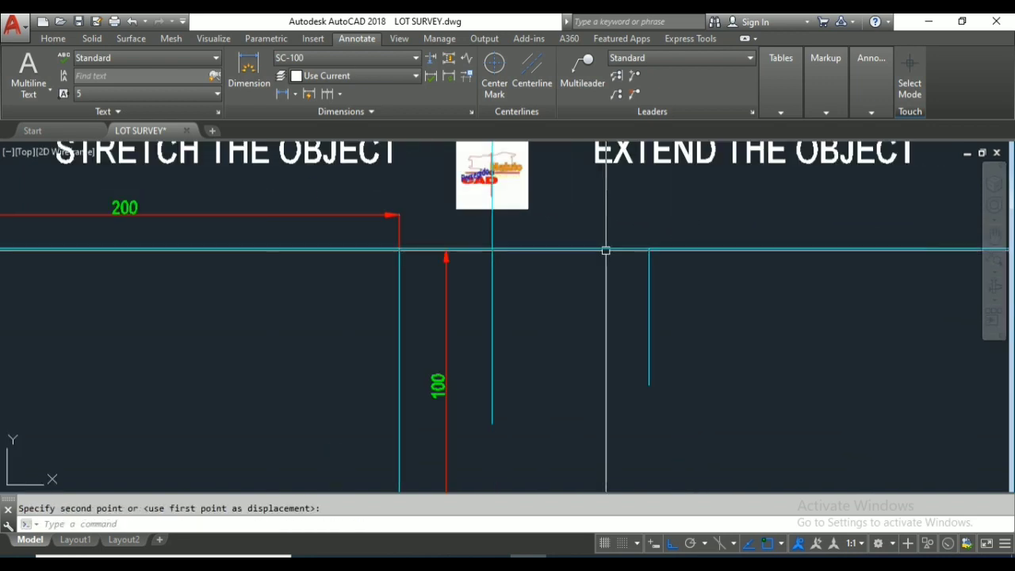
pyautogui.click(632, 225)
# Step: Erase the temporary horizontal guide line
pyautogui.write('e')
pyautogui.press('Return')
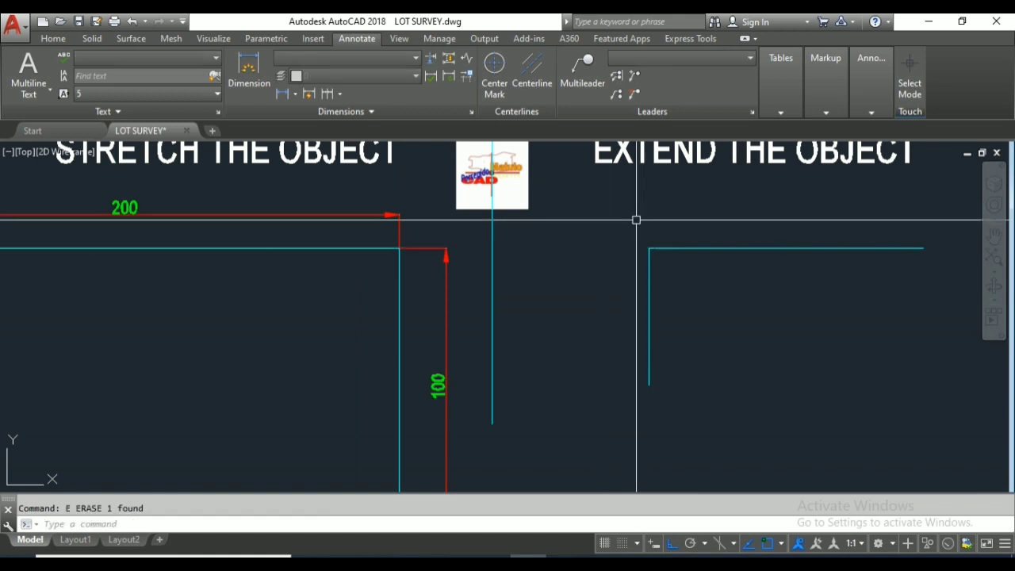
pyautogui.scroll(-3, 637, 217)
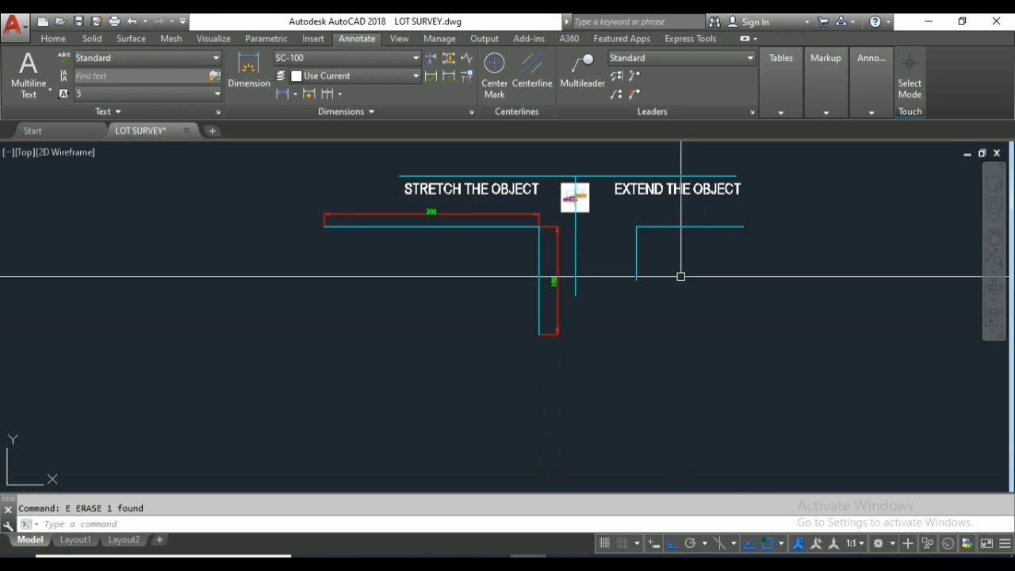
pyautogui.scroll(2, 679, 274)
pyautogui.scroll(2, 698, 245)
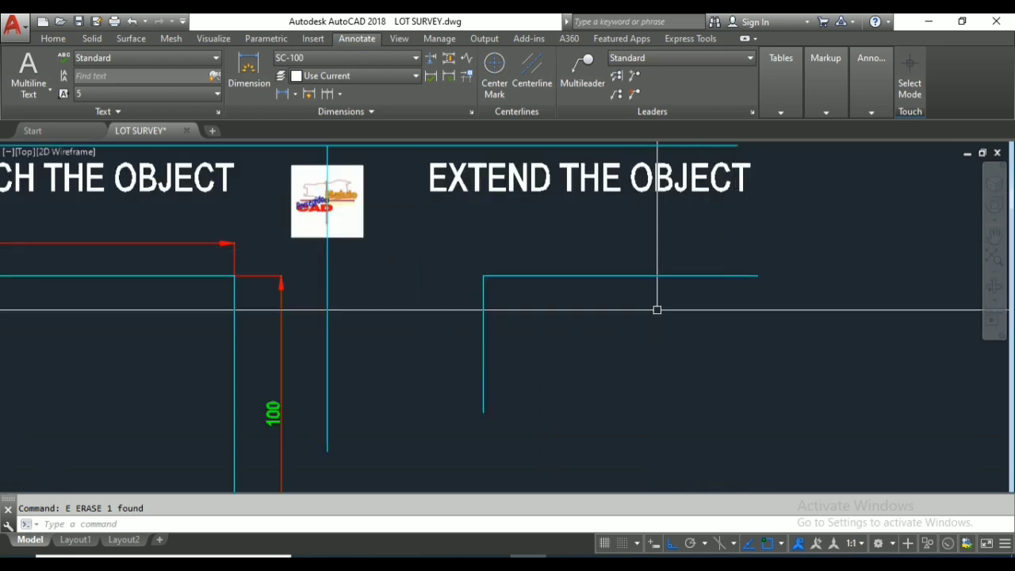
pyautogui.scroll(-2, 656, 309)
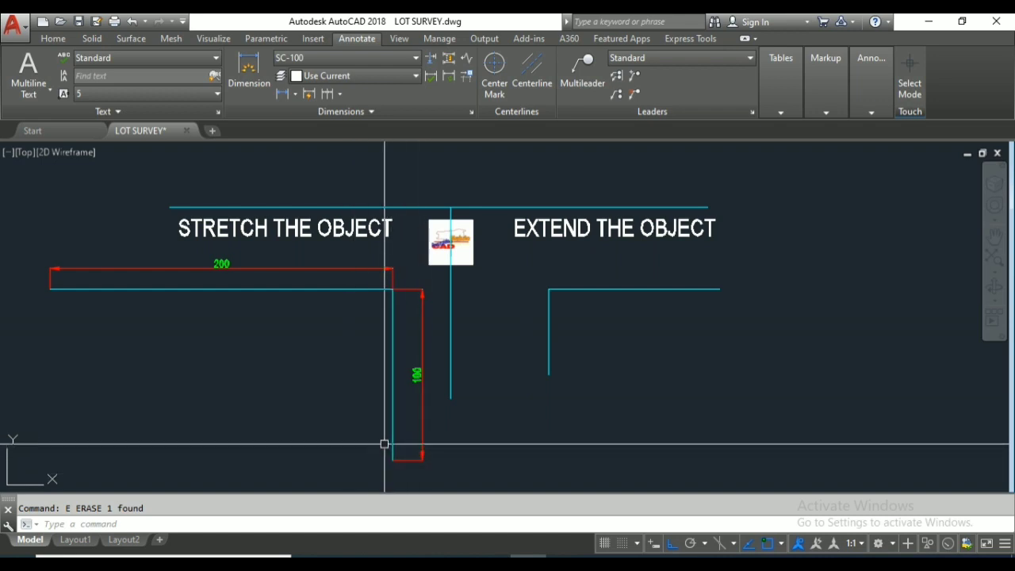
# Step: Place a horizontal xline through the bottom end of the left L's 100-unit vertical leg
pyautogui.write('x')
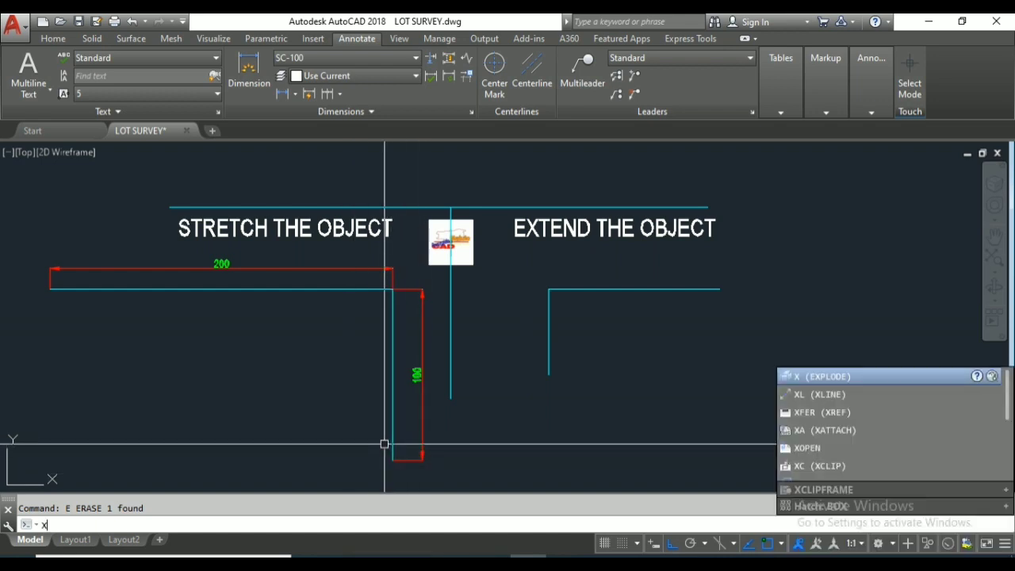
pyautogui.press('Return')
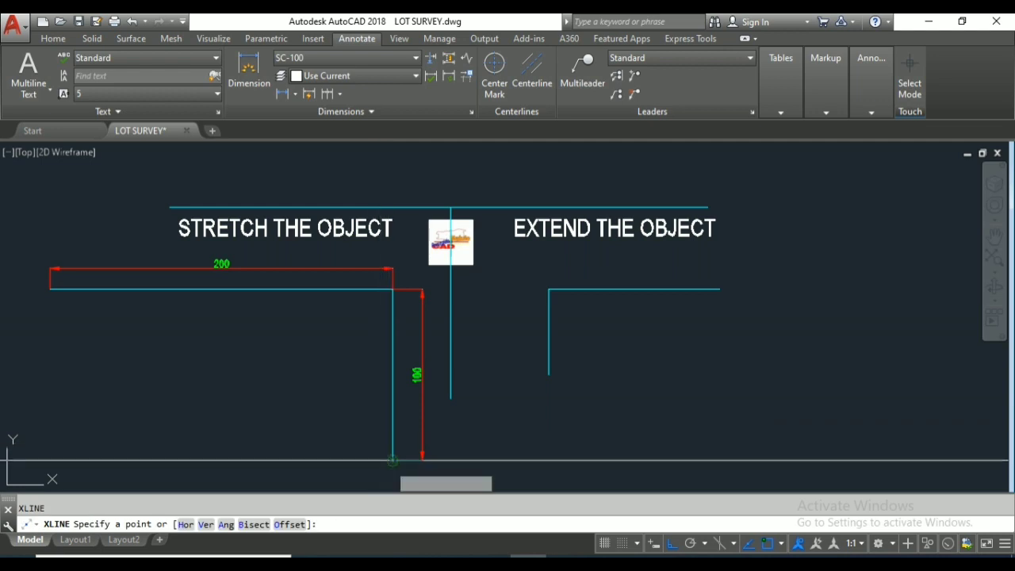
pyautogui.click(390, 461)
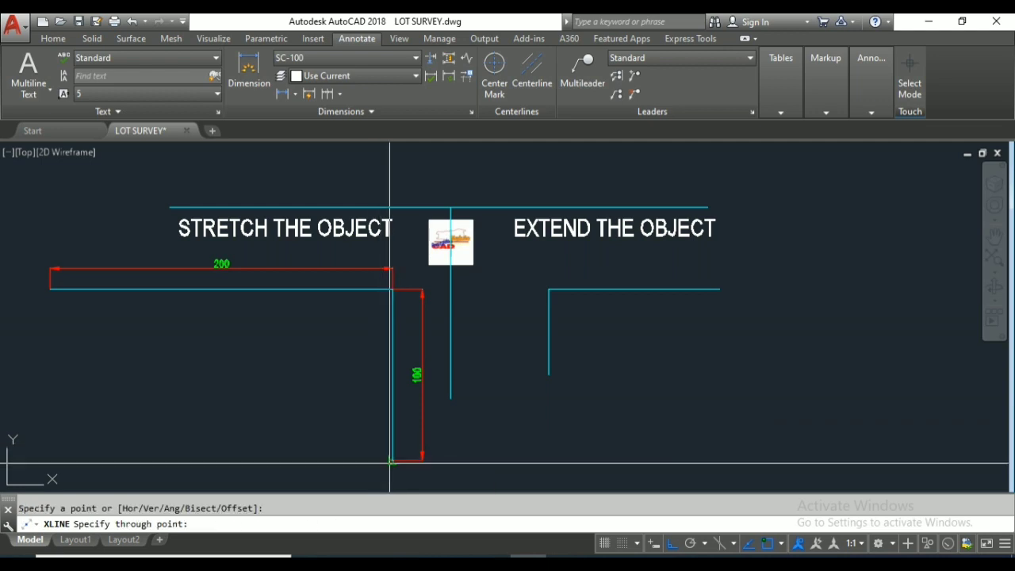
pyautogui.click(596, 437)
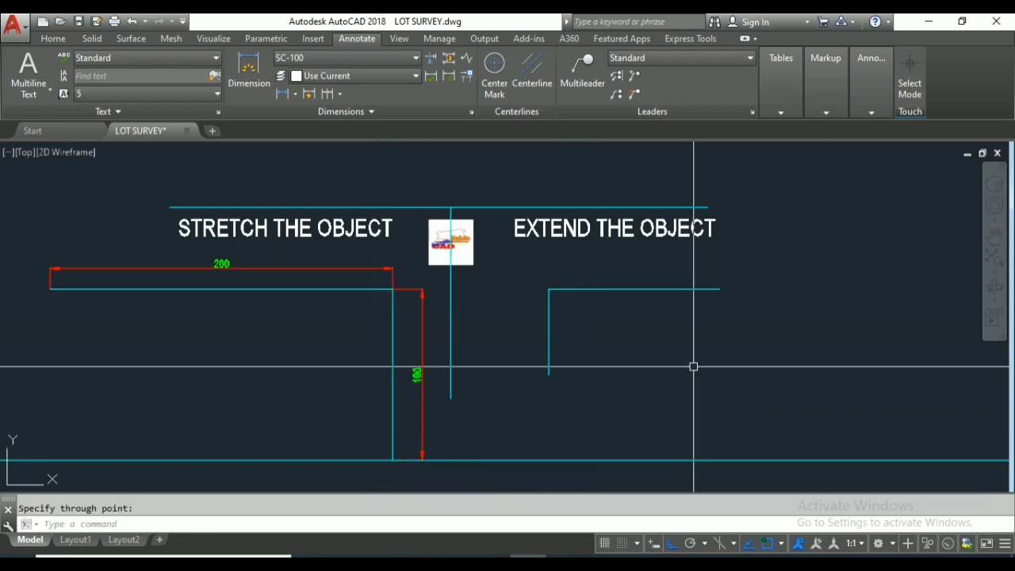
pyautogui.press('Return')
pyautogui.press('Return')
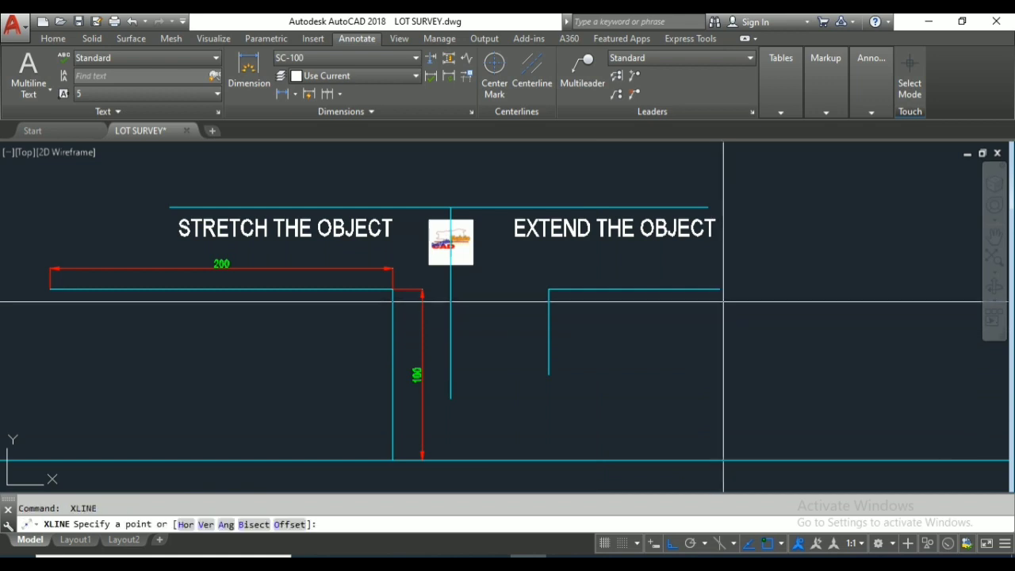
pyautogui.press('Escape')
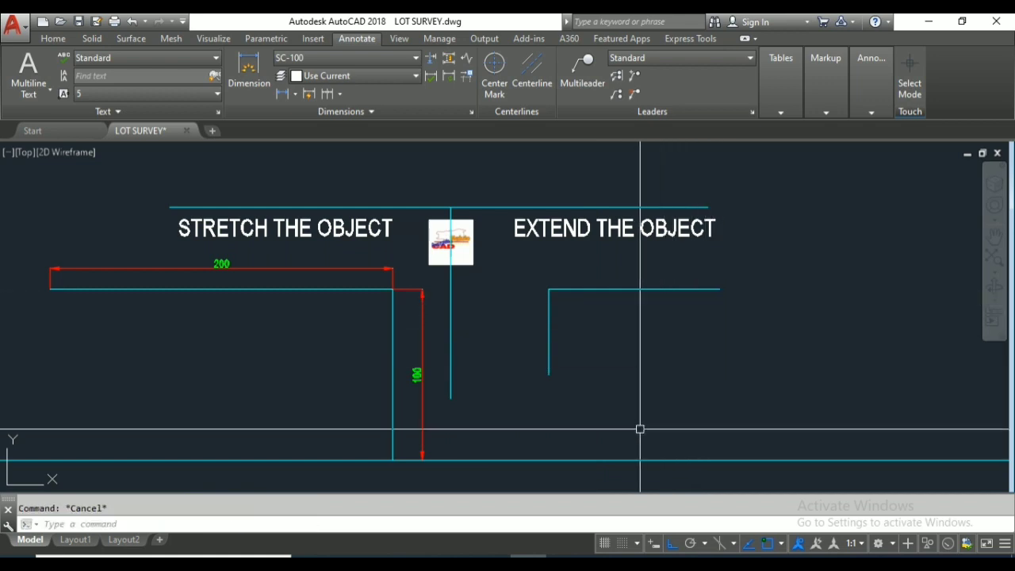
pyautogui.scroll(2, 593, 303)
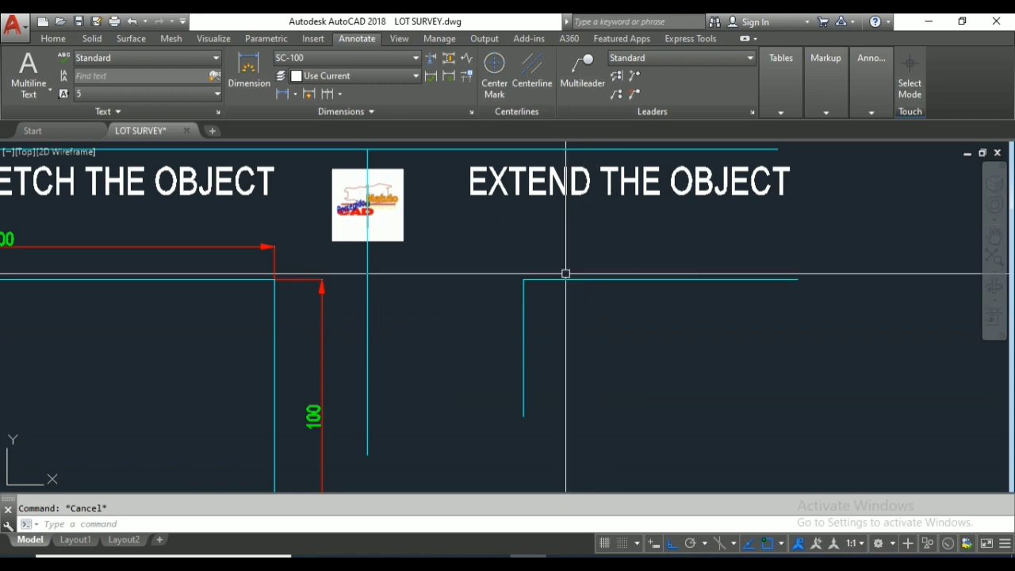
pyautogui.scroll(-2, 569, 286)
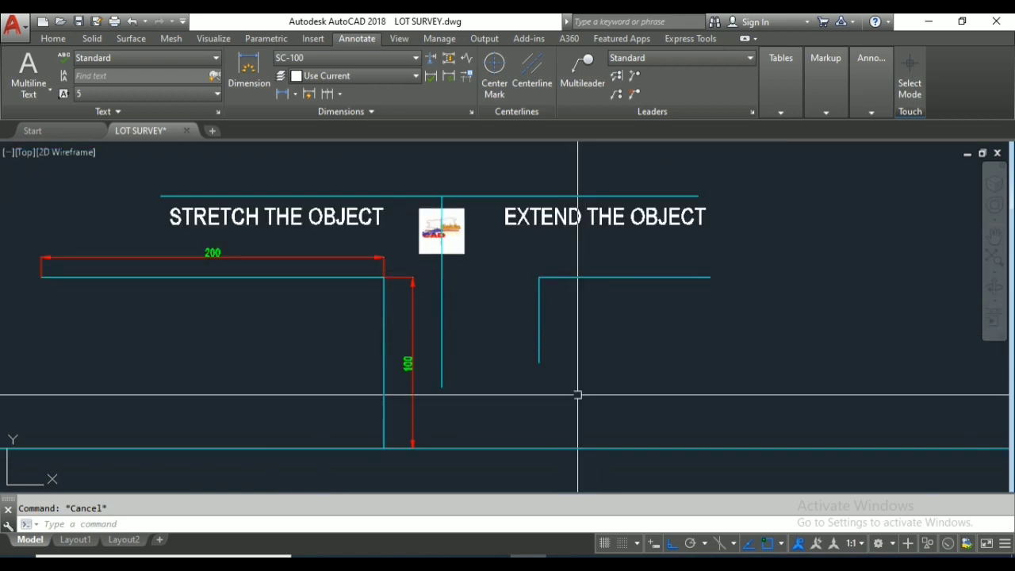
pyautogui.click(524, 447)
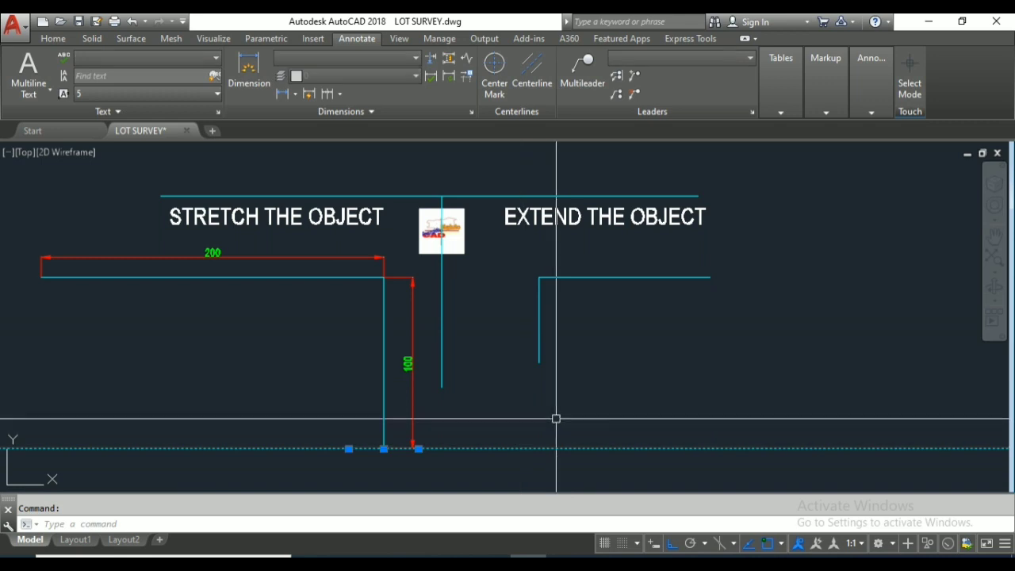
pyautogui.press('Escape')
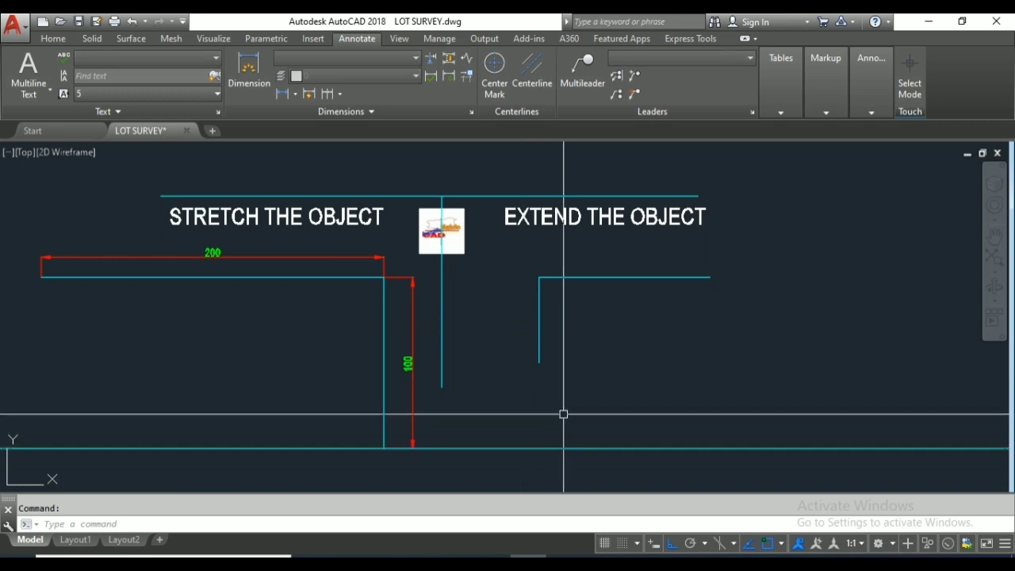
pyautogui.write('l')
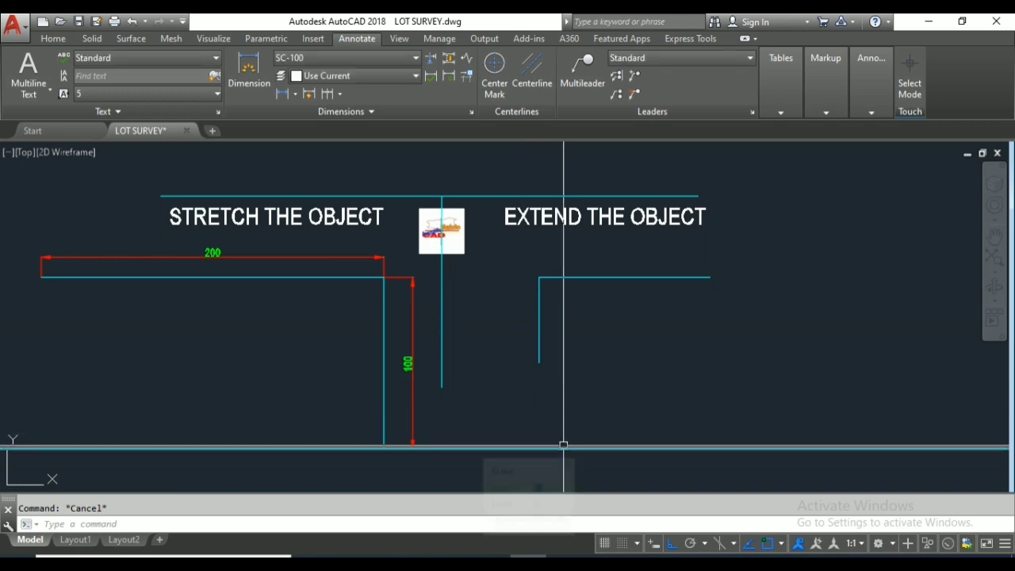
pyautogui.press('Return')
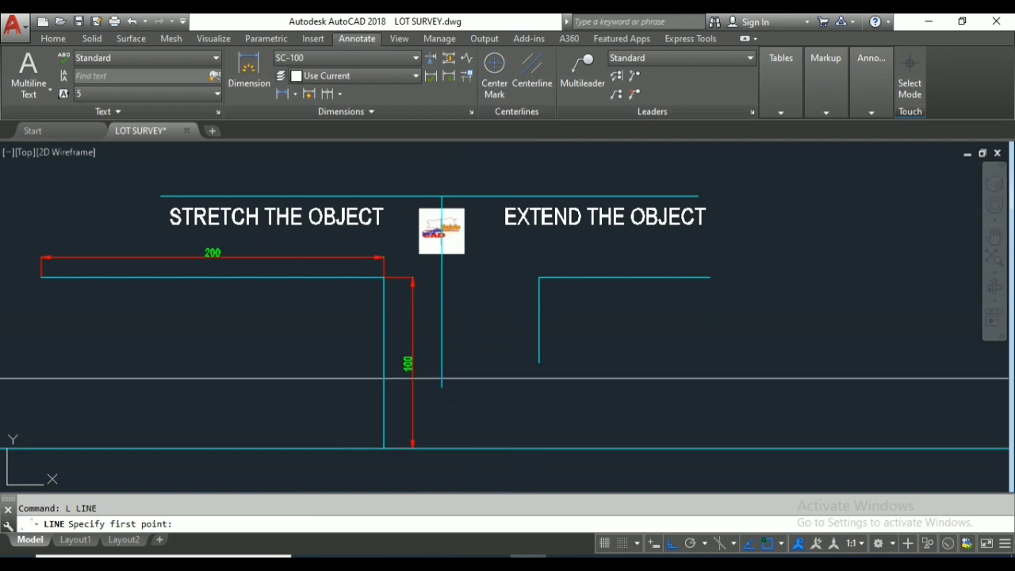
pyautogui.click(539, 364)
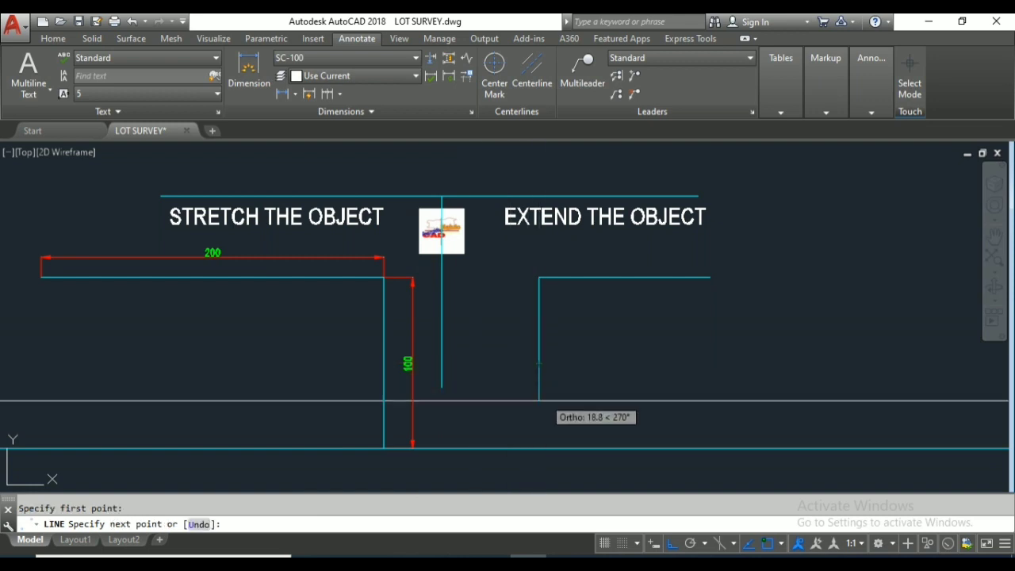
pyautogui.click(539, 450)
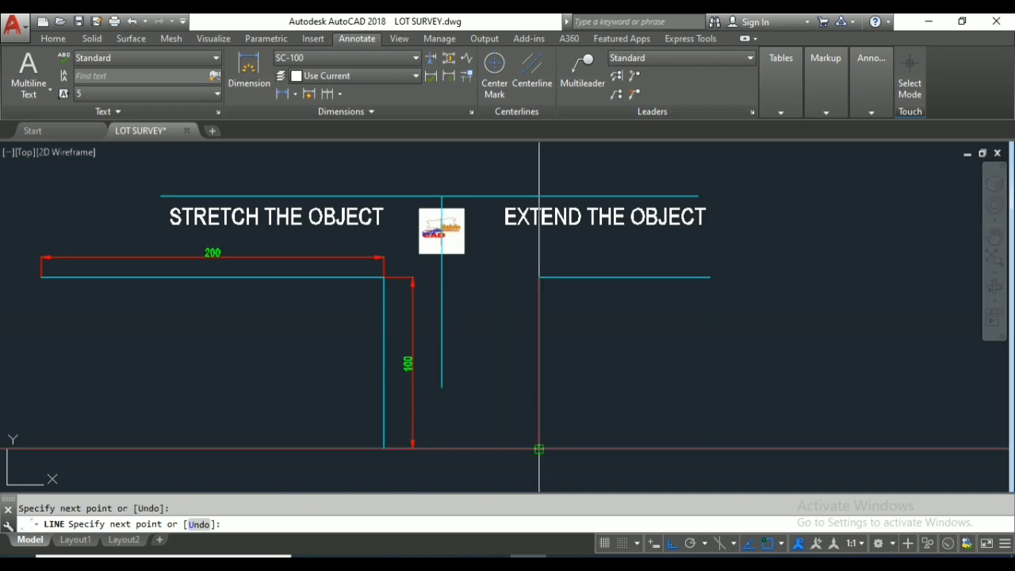
pyautogui.press('Escape')
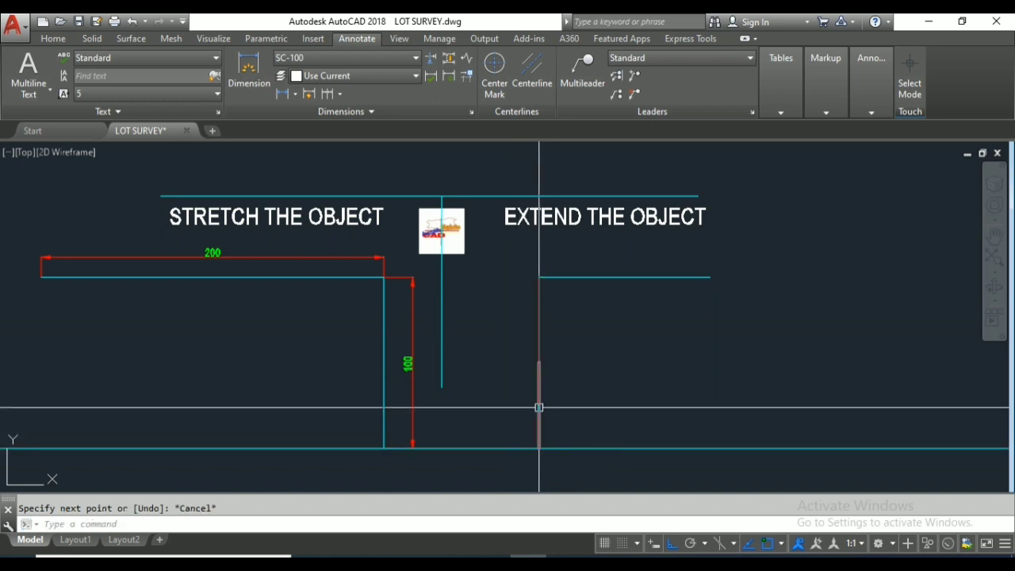
pyautogui.click(540, 408)
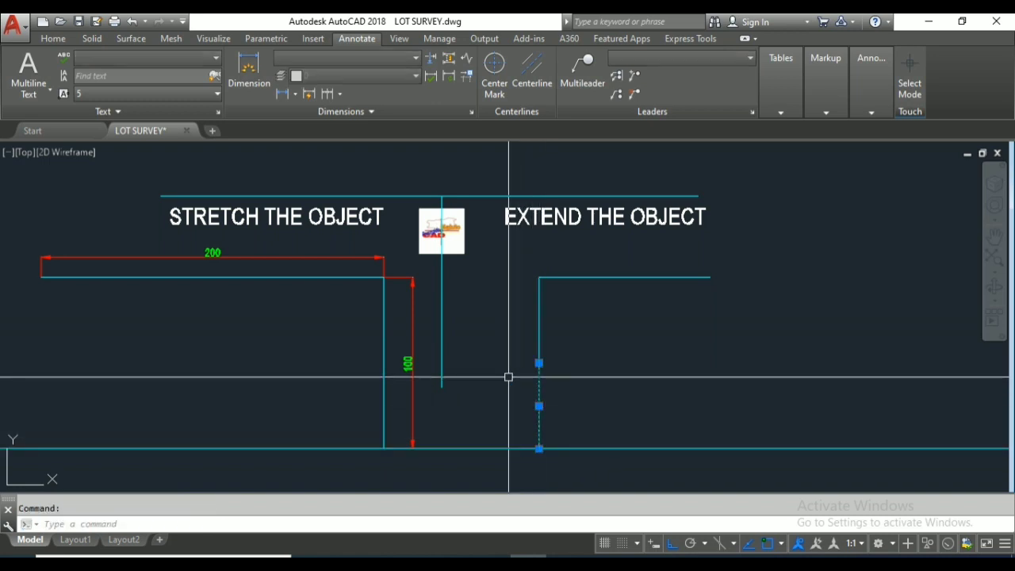
pyautogui.write('E')
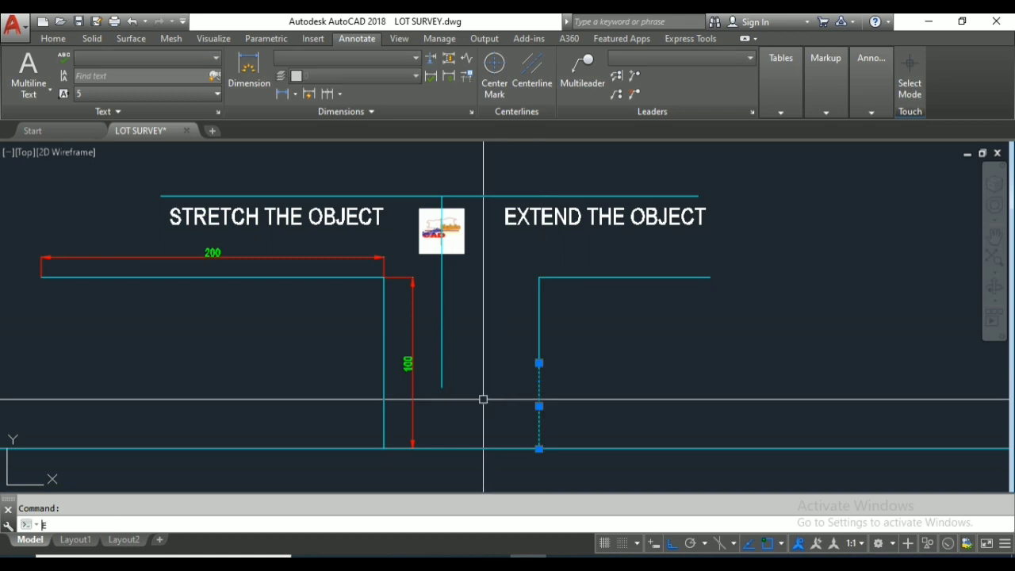
pyautogui.press('Return')
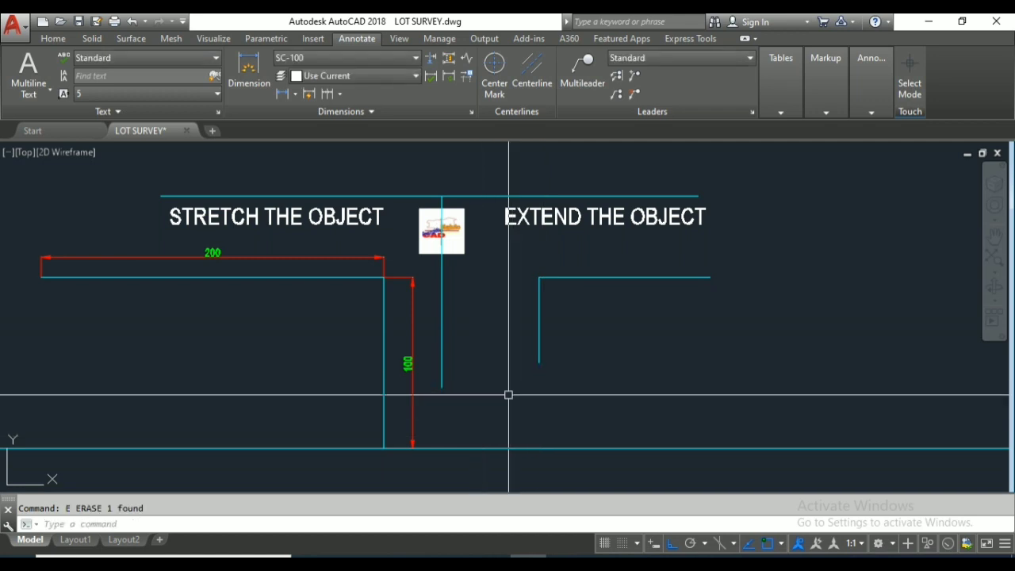
# Step: With EX, extend the right L's vertical leg down to the bottom construction line
pyautogui.write('E')
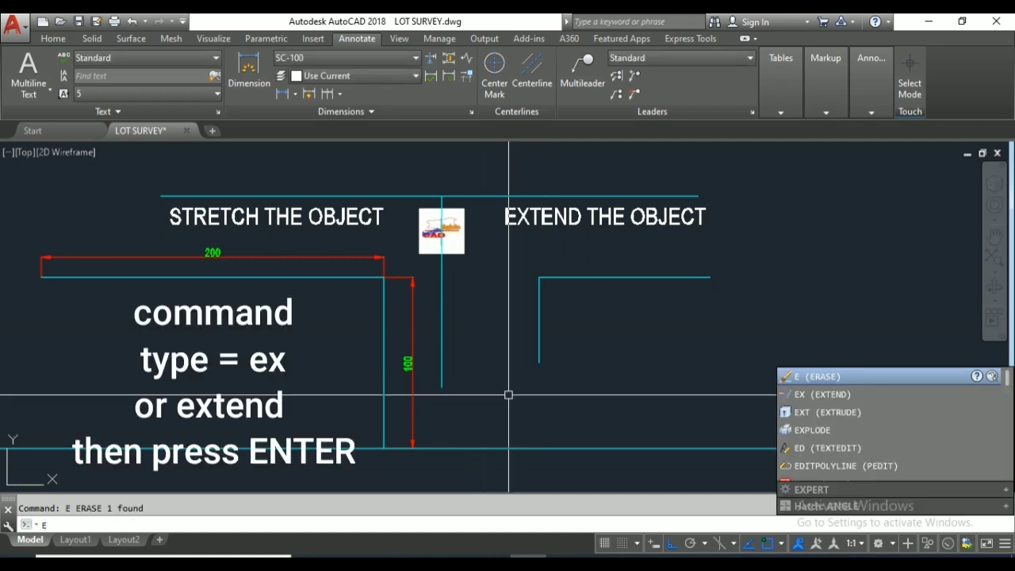
pyautogui.write('X')
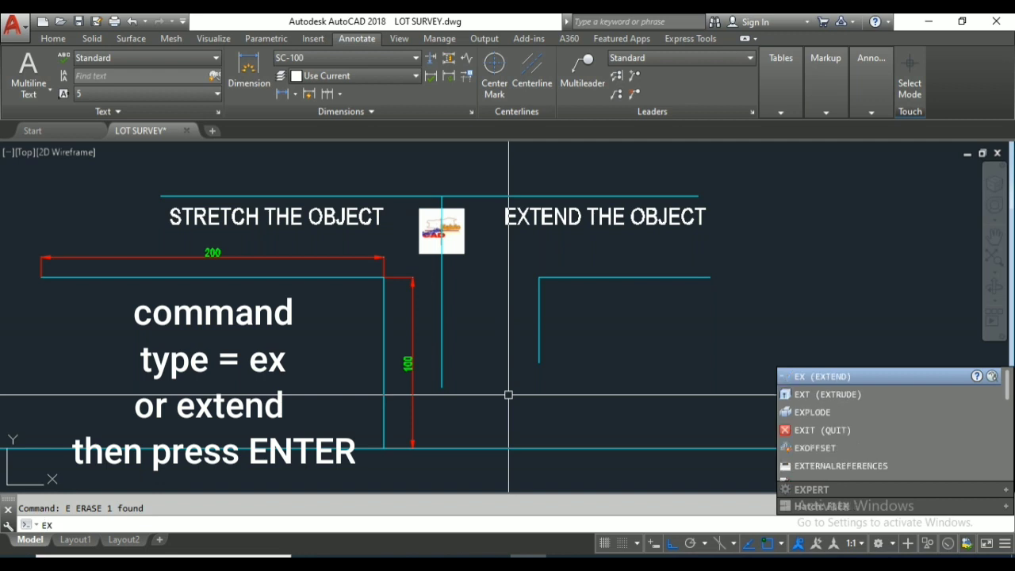
pyautogui.press('Return')
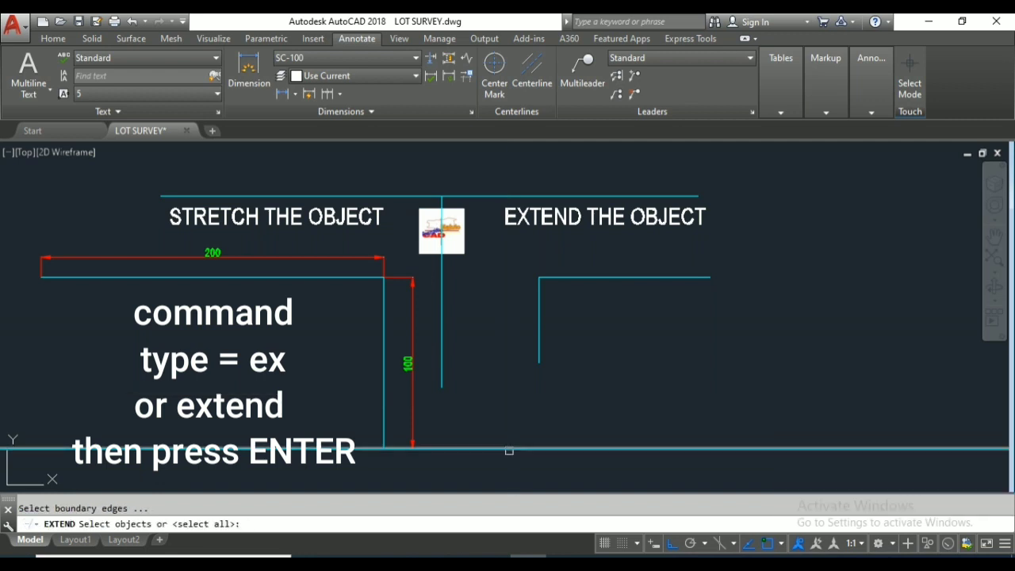
pyautogui.click(509, 450)
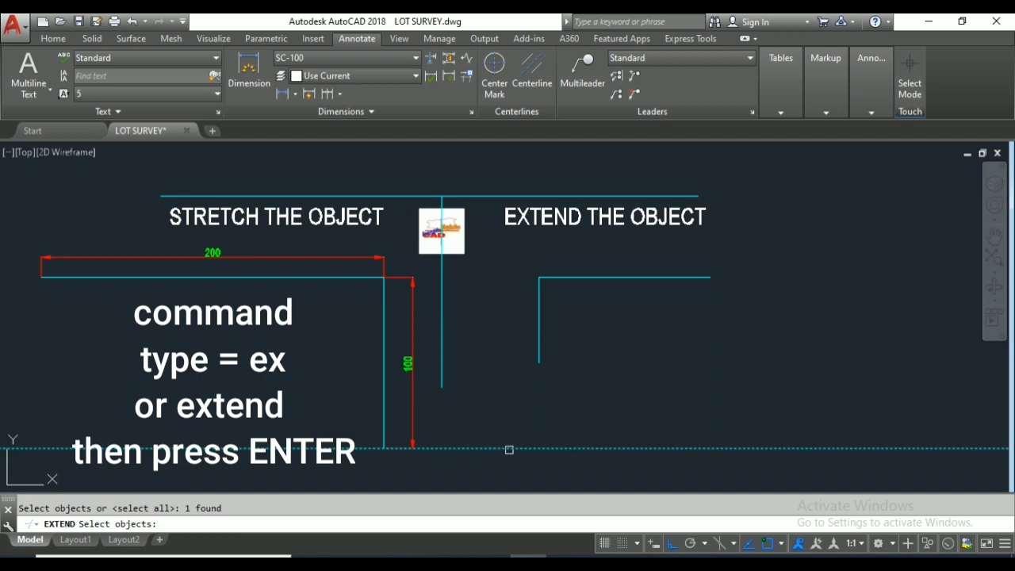
pyautogui.press('Return')
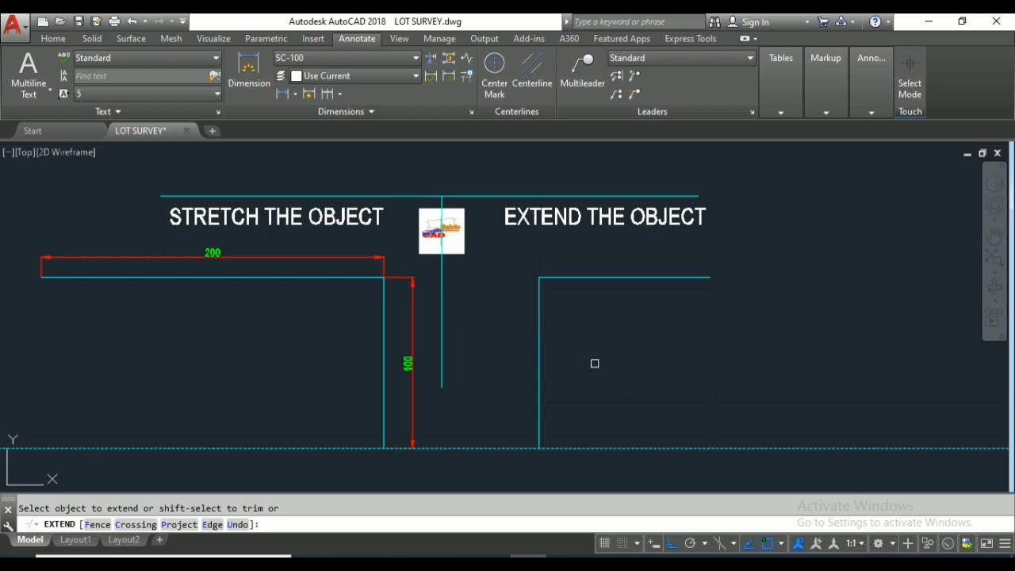
pyautogui.press('Return')
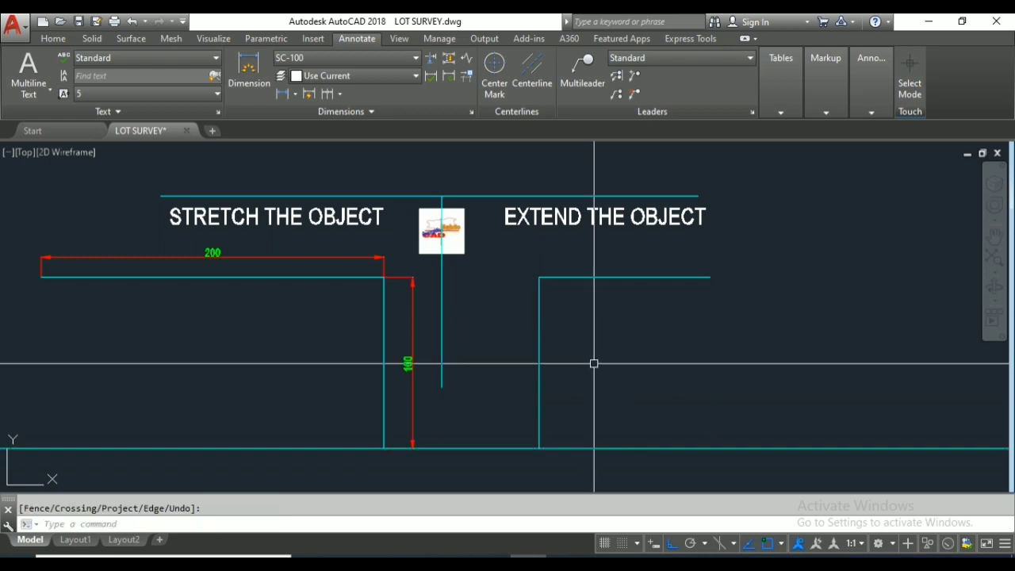
pyautogui.scroll(4, 544, 451)
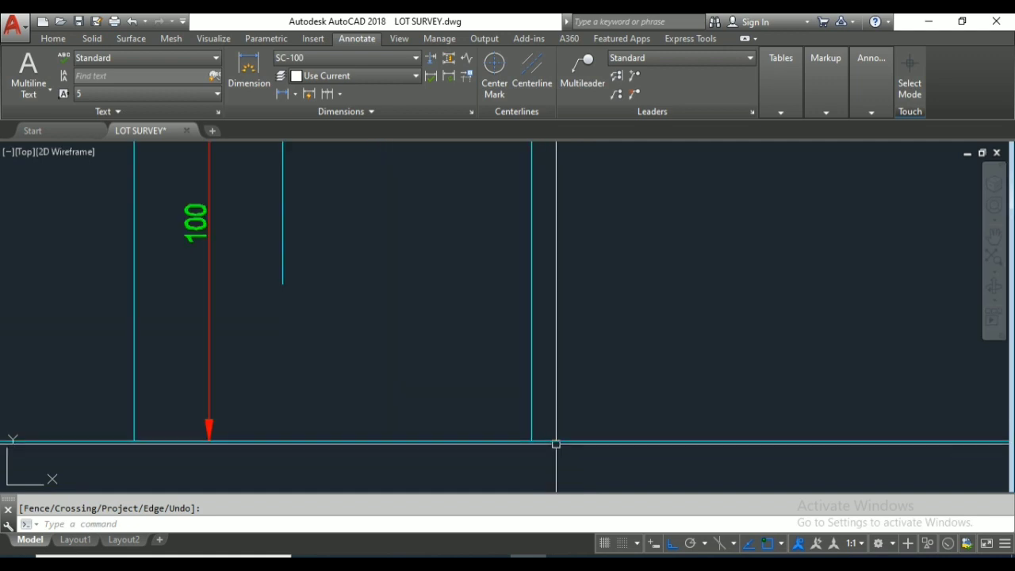
pyautogui.scroll(-4, 555, 442)
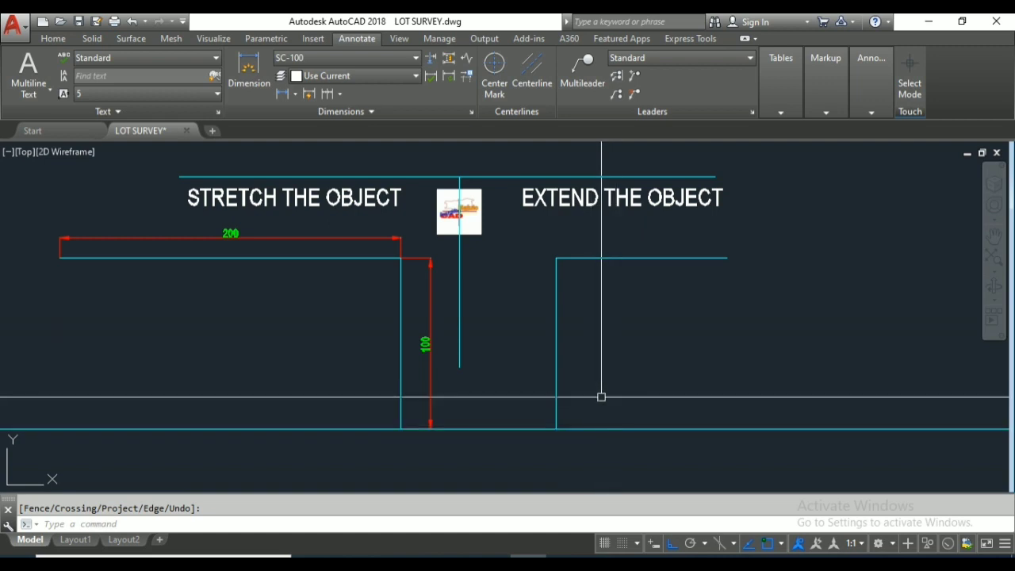
pyautogui.press('Escape')
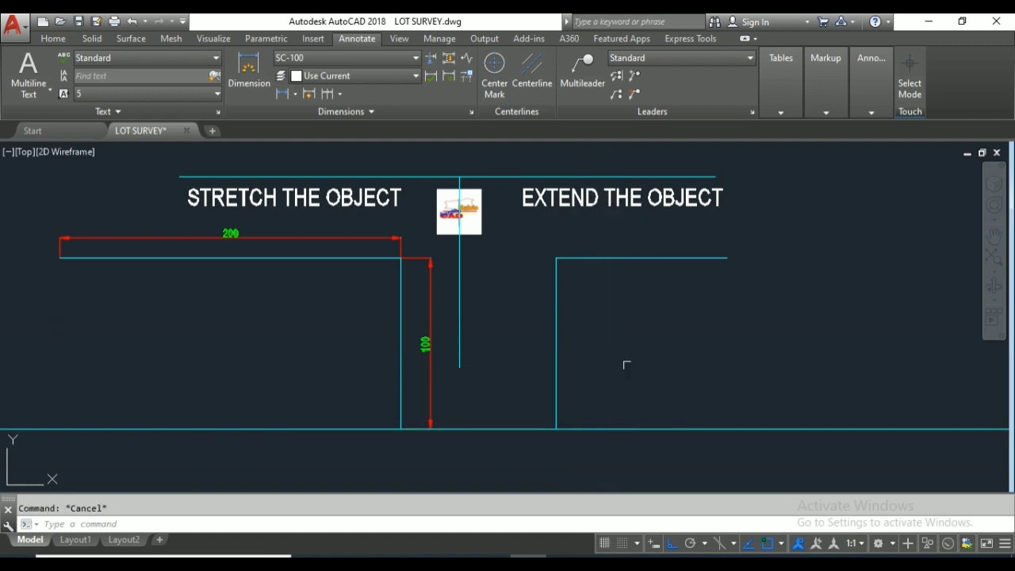
pyautogui.scroll(2, 718, 266)
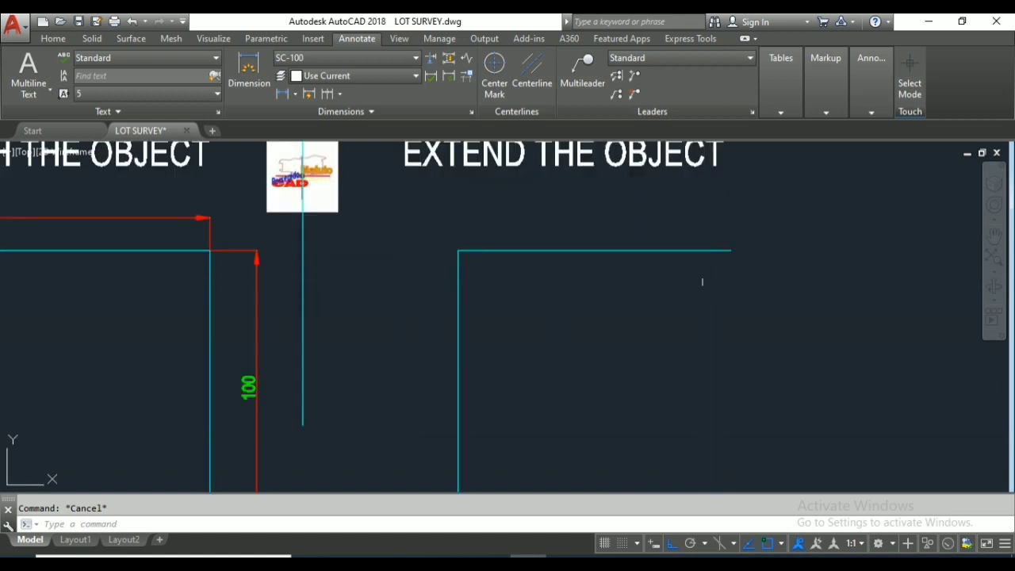
pyautogui.scroll(-2, 603, 300)
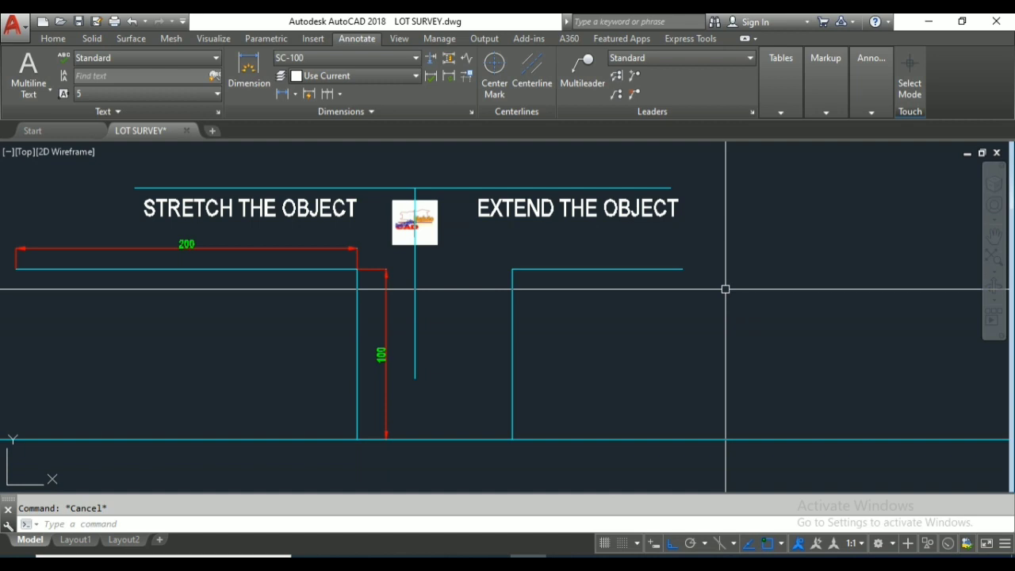
pyautogui.write('xl')
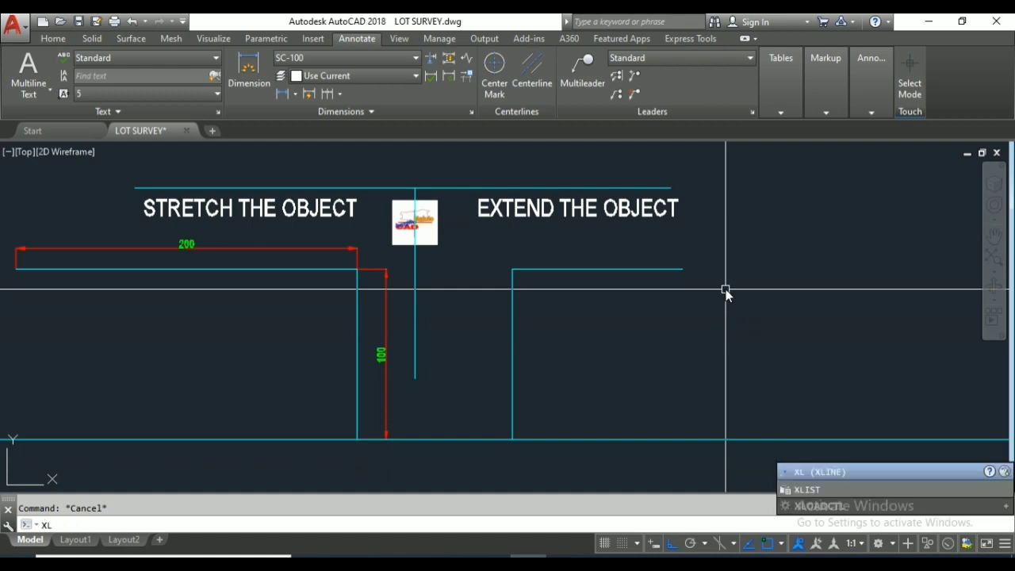
# Step: Draw a vertical xline through the right end of the right L's top leg
pyautogui.press('Return')
pyautogui.click(682, 270)
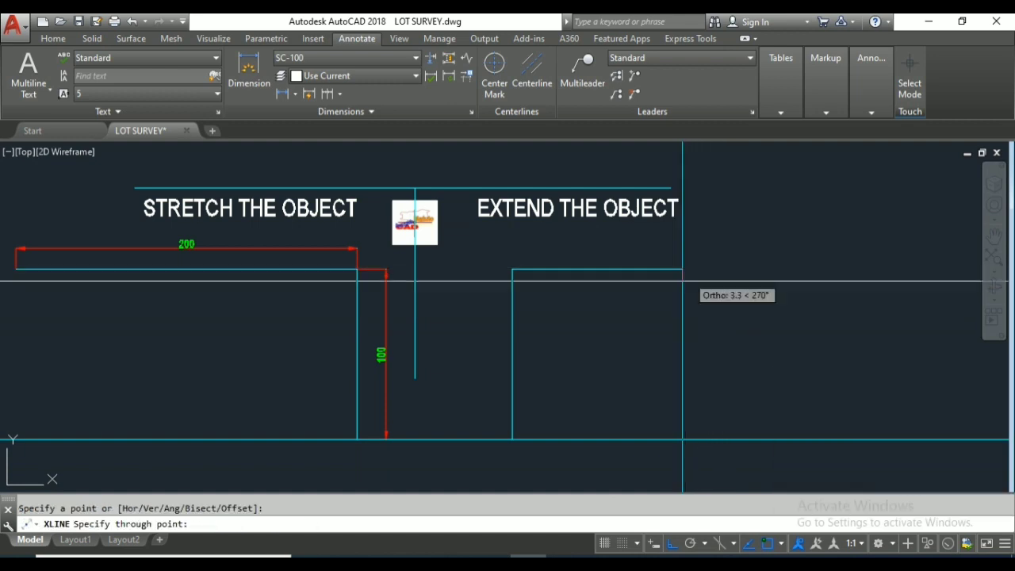
pyautogui.click(682, 281)
pyautogui.scroll(-3, 691, 283)
pyautogui.scroll(-1, 694, 284)
pyautogui.press('Return')
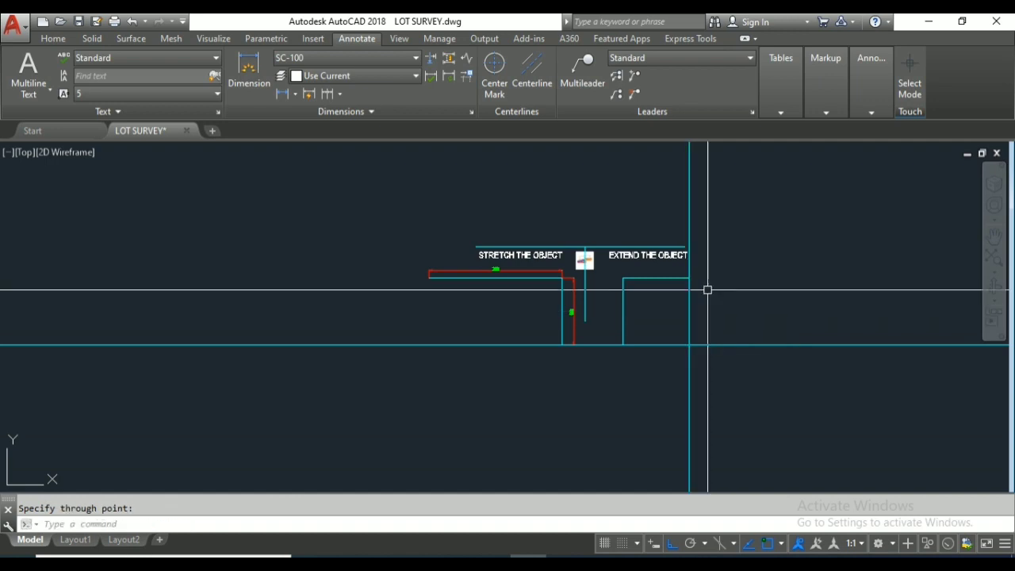
pyautogui.scroll(2, 708, 290)
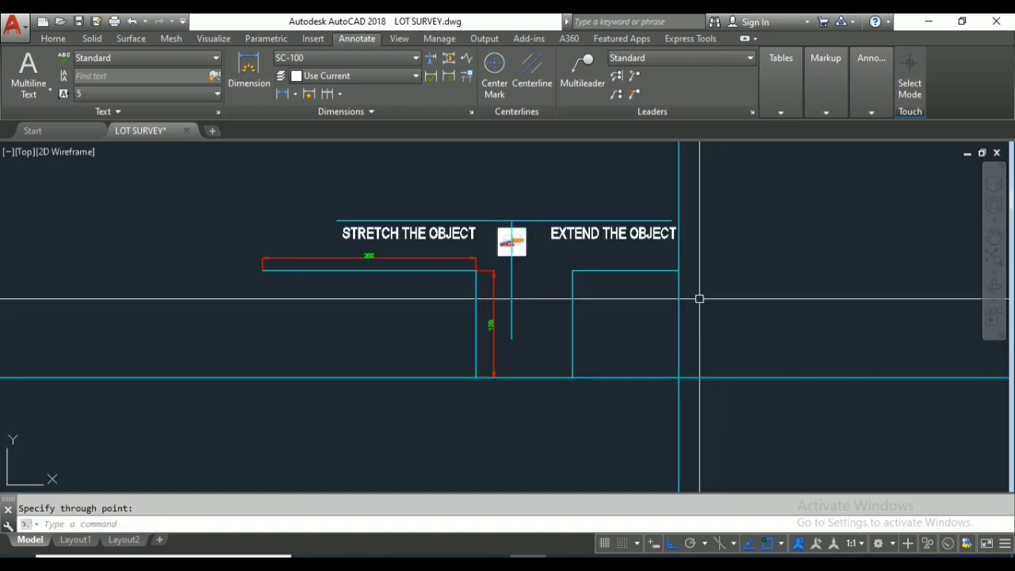
# Step: Offset that vertical construction line 100 units to the right
pyautogui.write('o')
pyautogui.press('Return')
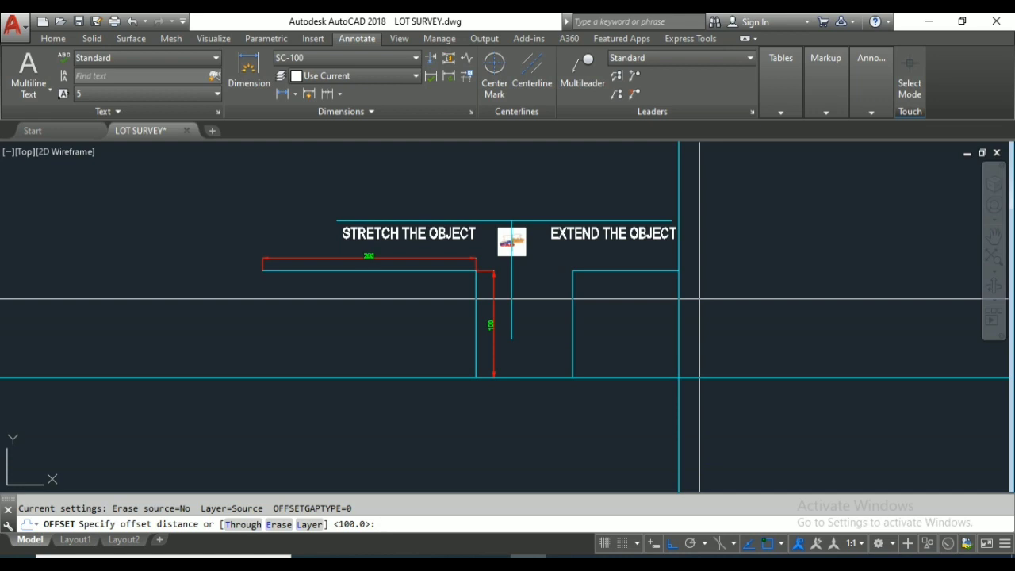
pyautogui.write('100')
pyautogui.press('Return')
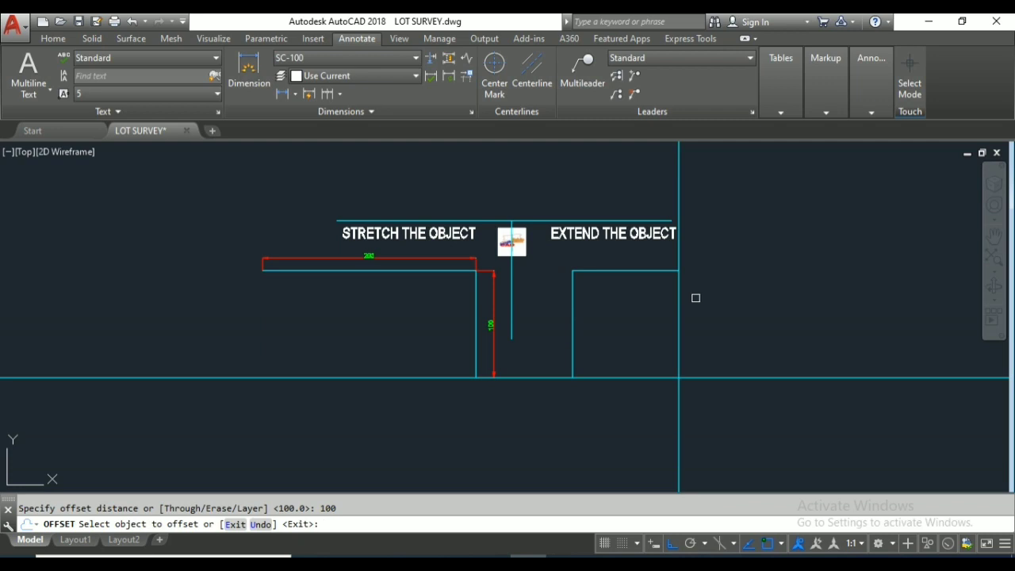
pyautogui.click(679, 295)
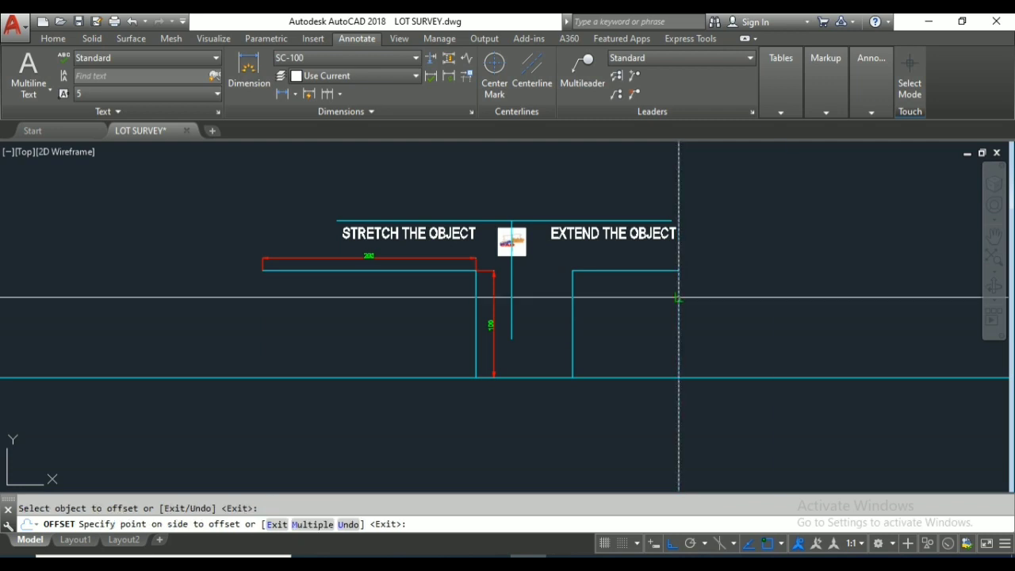
pyautogui.click(721, 307)
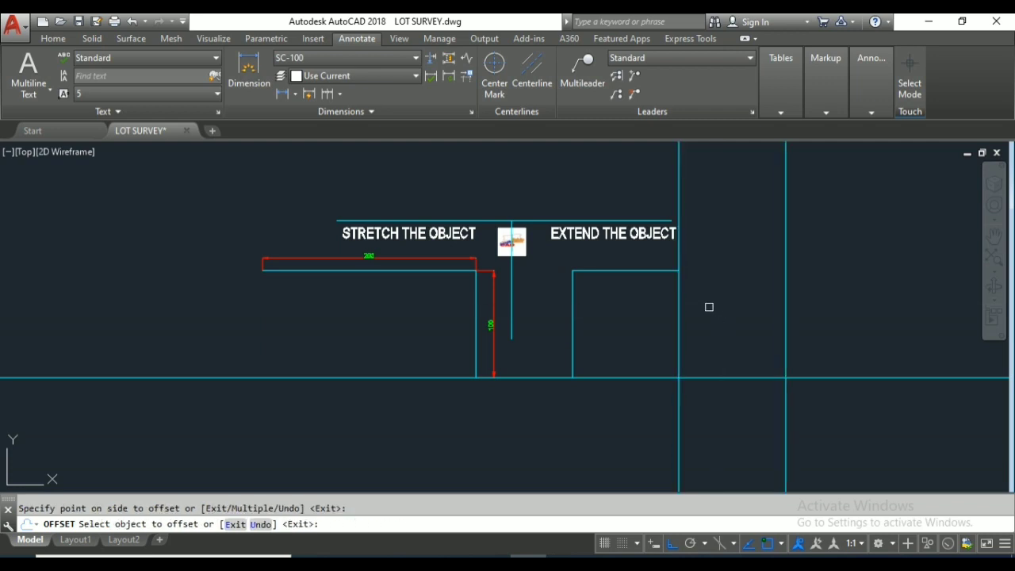
pyautogui.press('Return')
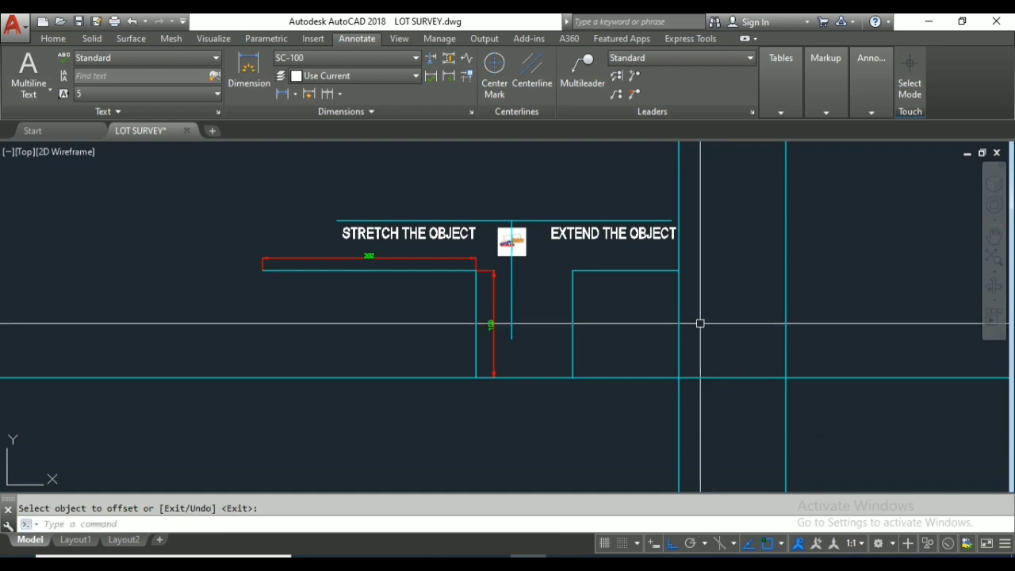
# Step: Erase the first vertical guide line, then extend the right L's top leg to the offset guide
pyautogui.click(678, 317)
pyautogui.write('E')
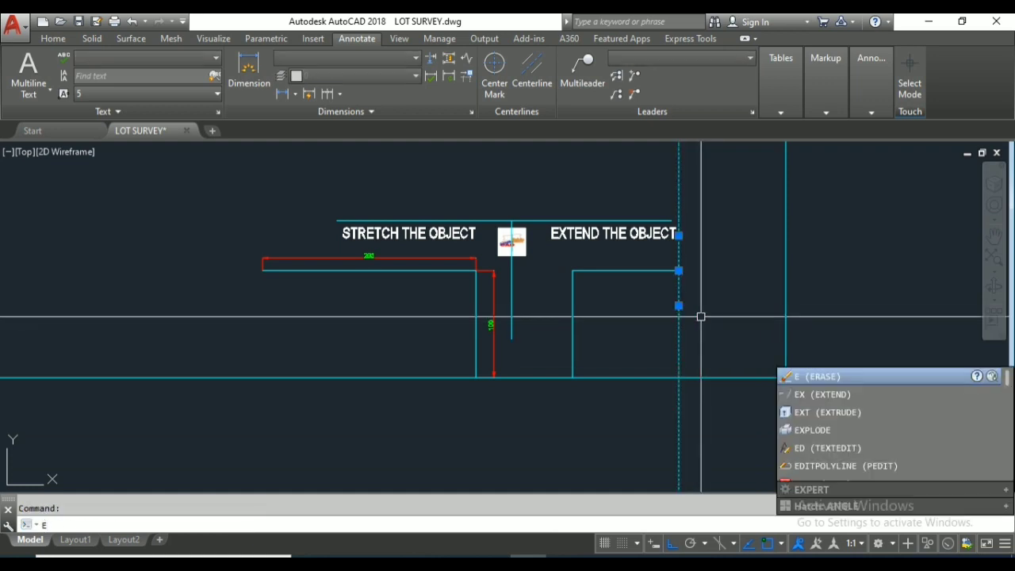
pyautogui.press('Return')
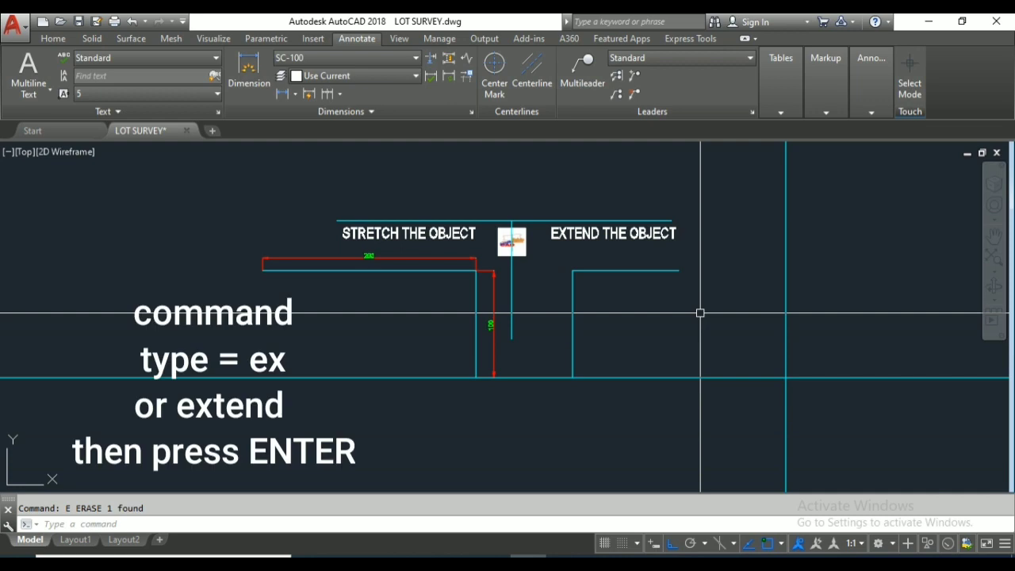
pyautogui.write('E')
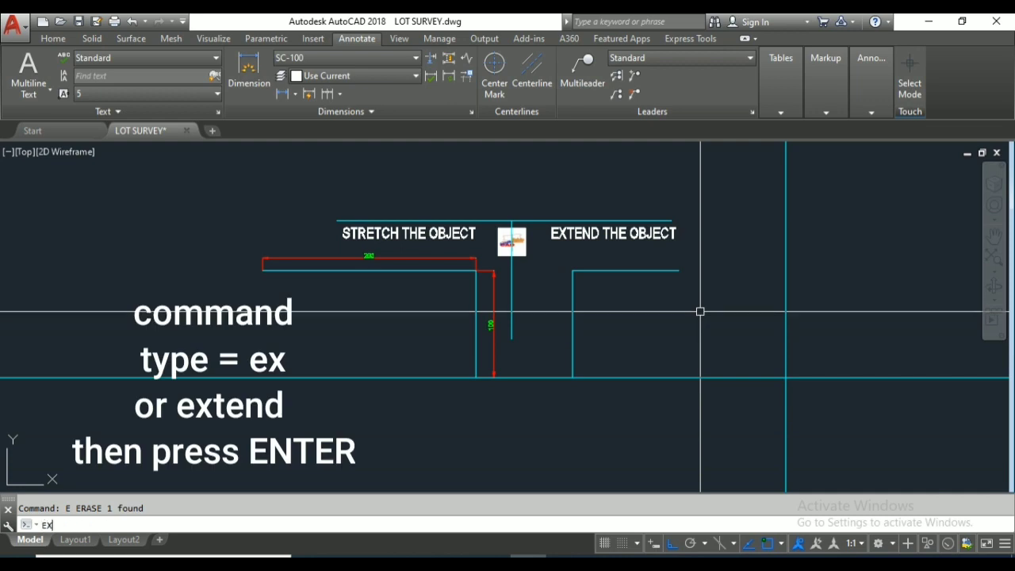
pyautogui.write('X')
pyautogui.press('Return')
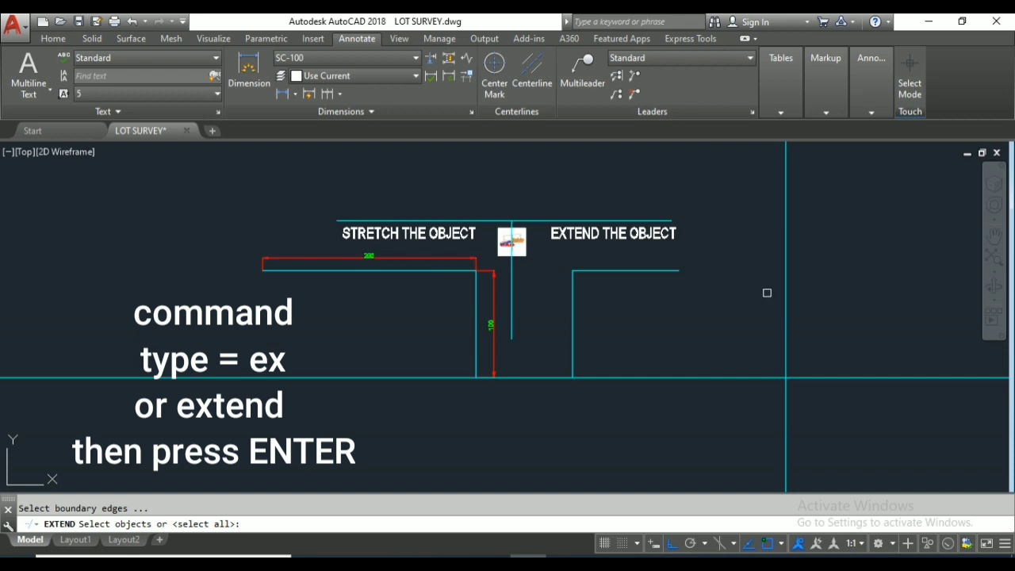
pyautogui.click(787, 299)
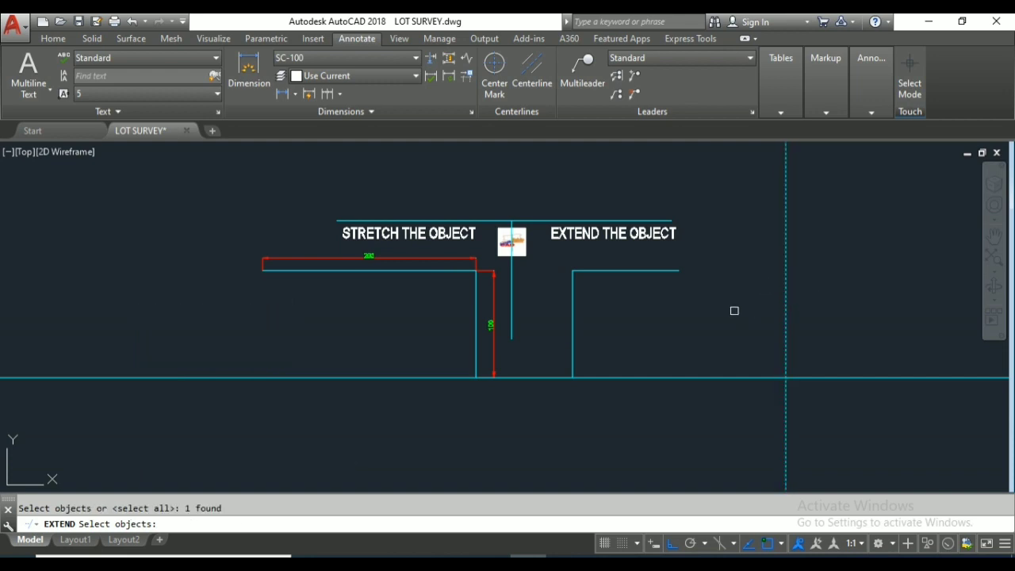
pyautogui.press('Return')
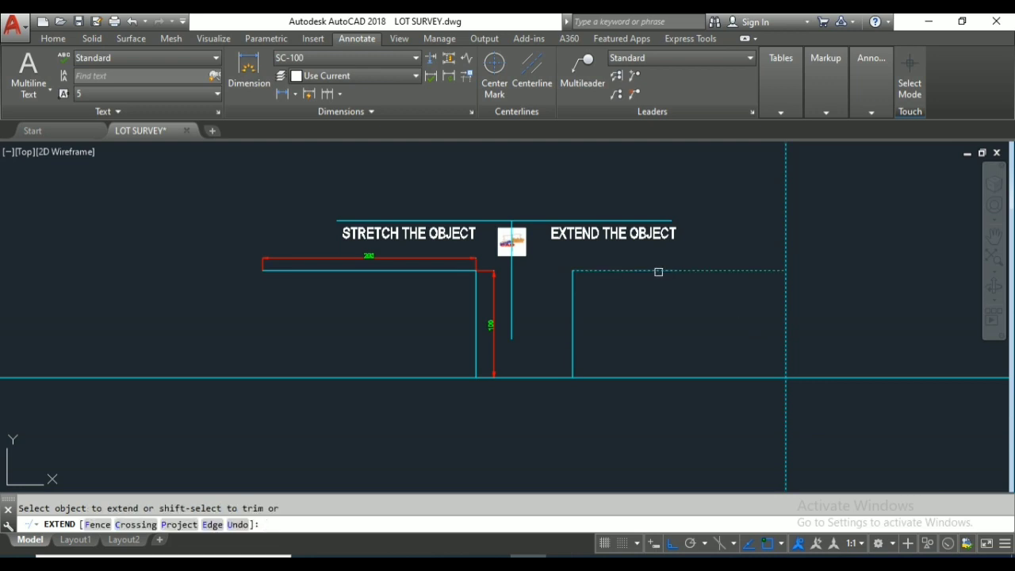
pyautogui.click(658, 271)
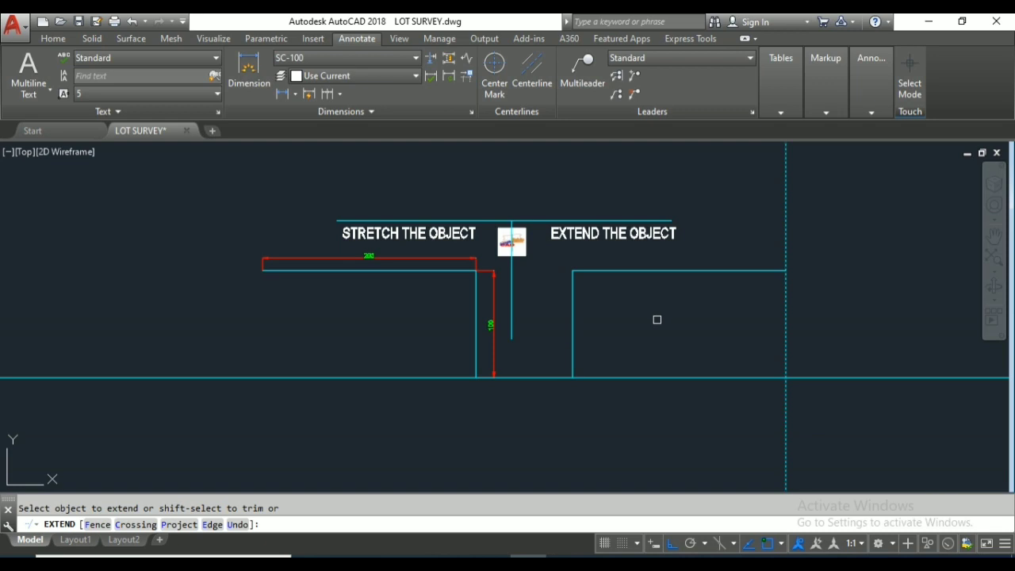
pyautogui.press('Return')
# Step: Erase the remaining vertical and bottom horizontal guide lines, leaving just the two L-shapes
pyautogui.scroll(2, 778, 269)
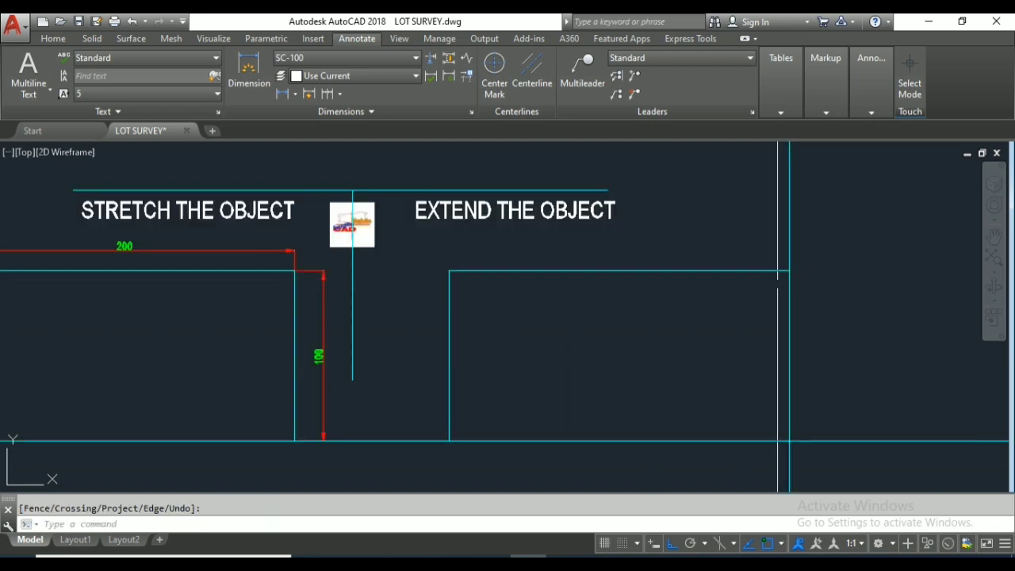
pyautogui.scroll(-2, 691, 363)
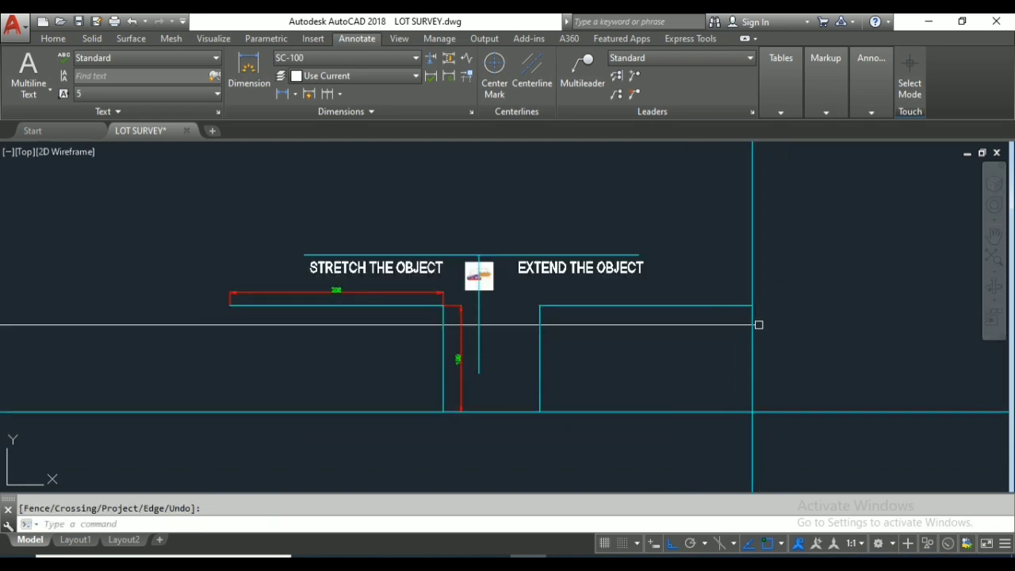
pyautogui.click(751, 338)
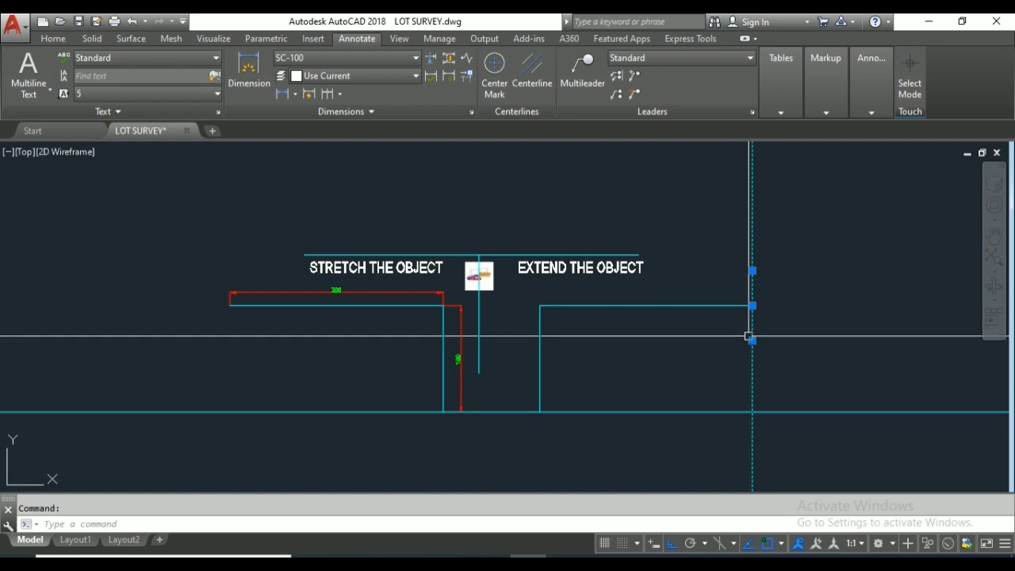
pyautogui.click(786, 412)
pyautogui.write('E')
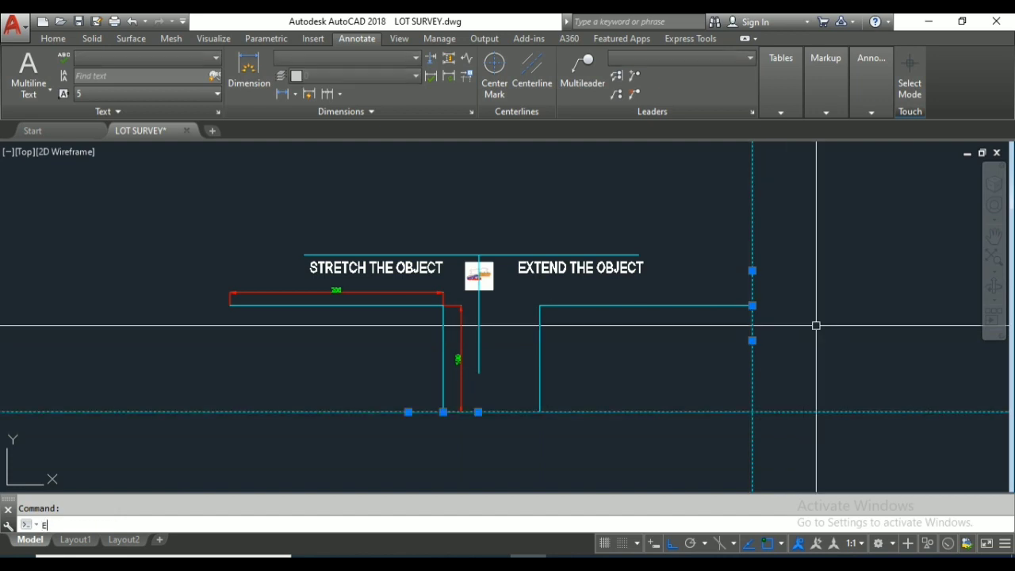
pyautogui.press('Return')
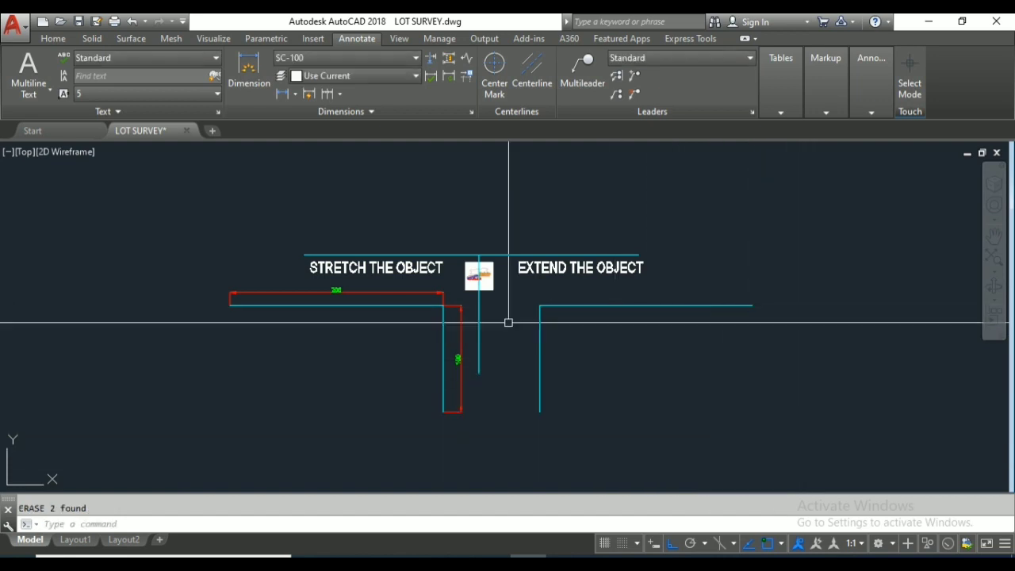
pyautogui.scroll(2, 482, 323)
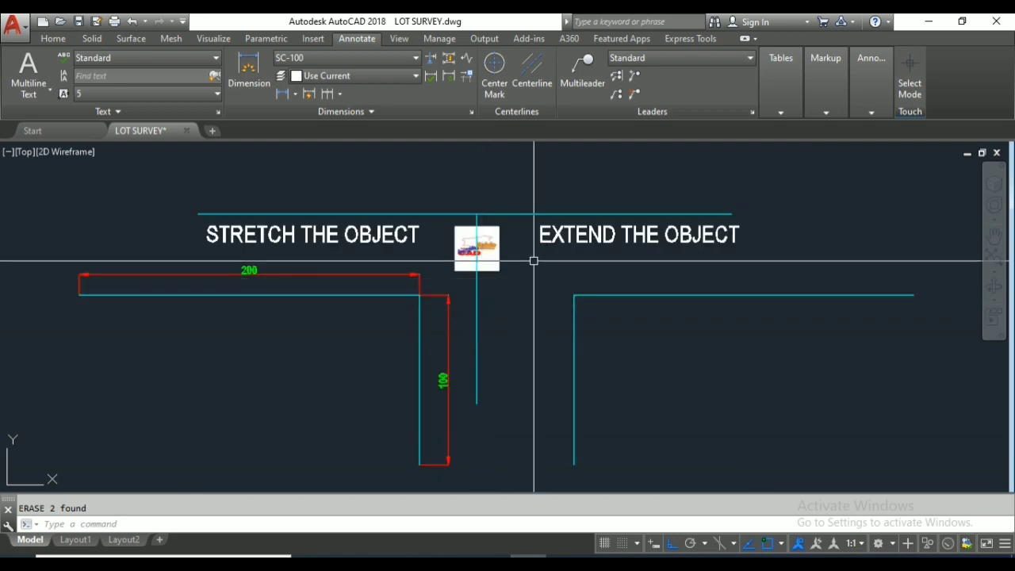
pyautogui.click(548, 257)
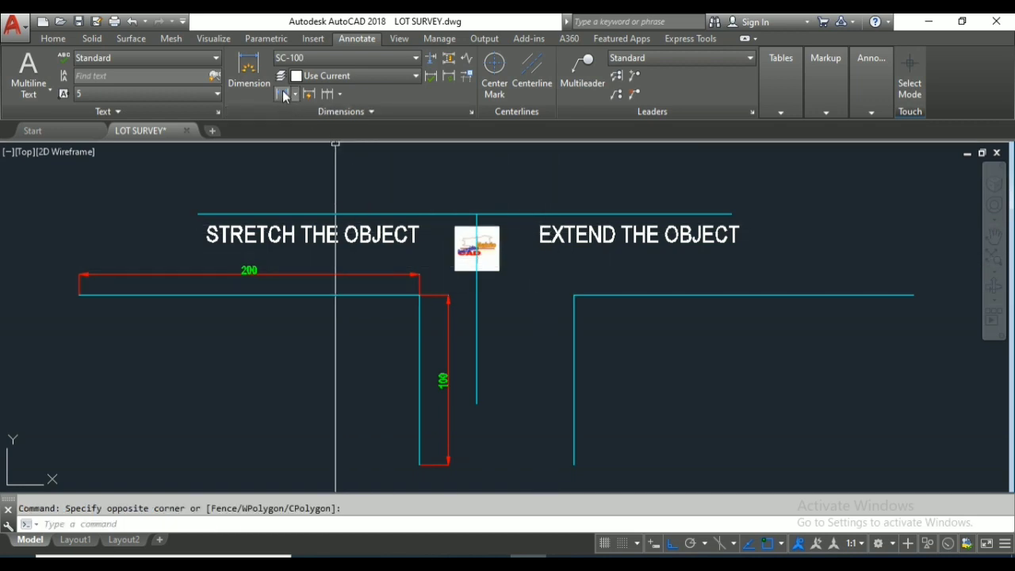
# Step: Add a 200 horizontal linear dimension above the right L's top leg
pyautogui.click(249, 72)
pyautogui.click(575, 295)
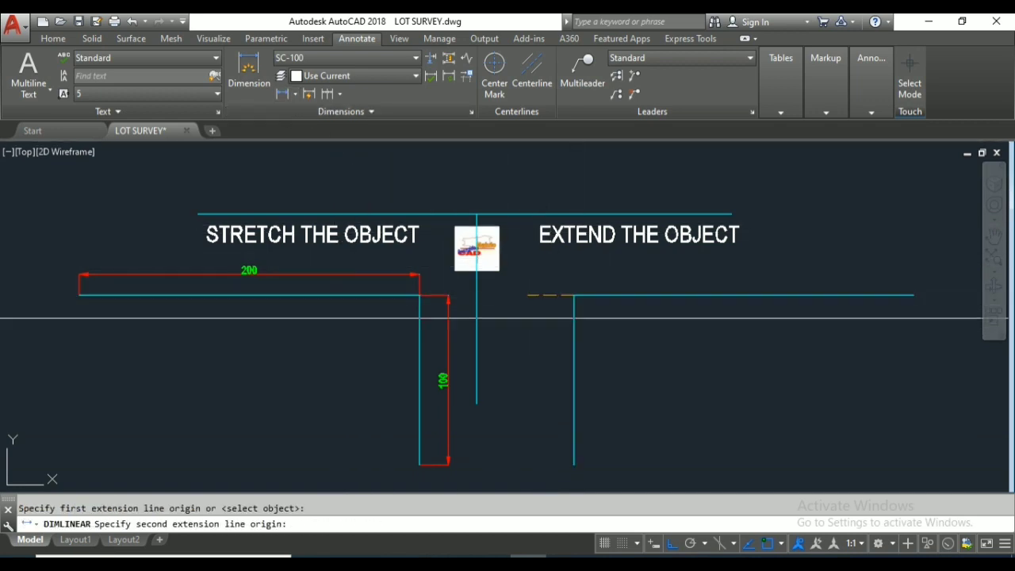
pyautogui.scroll(-2, 468, 333)
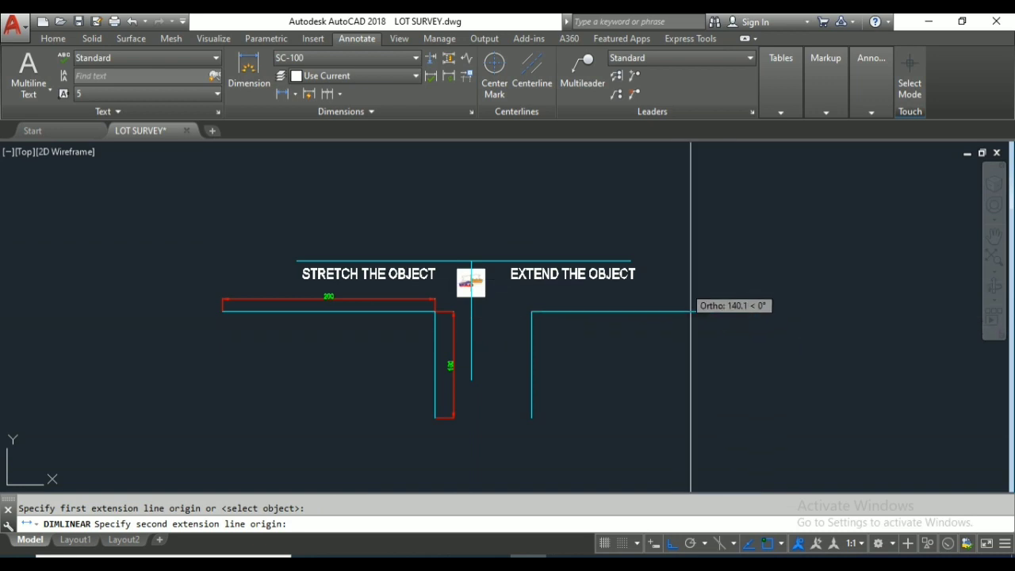
pyautogui.click(744, 312)
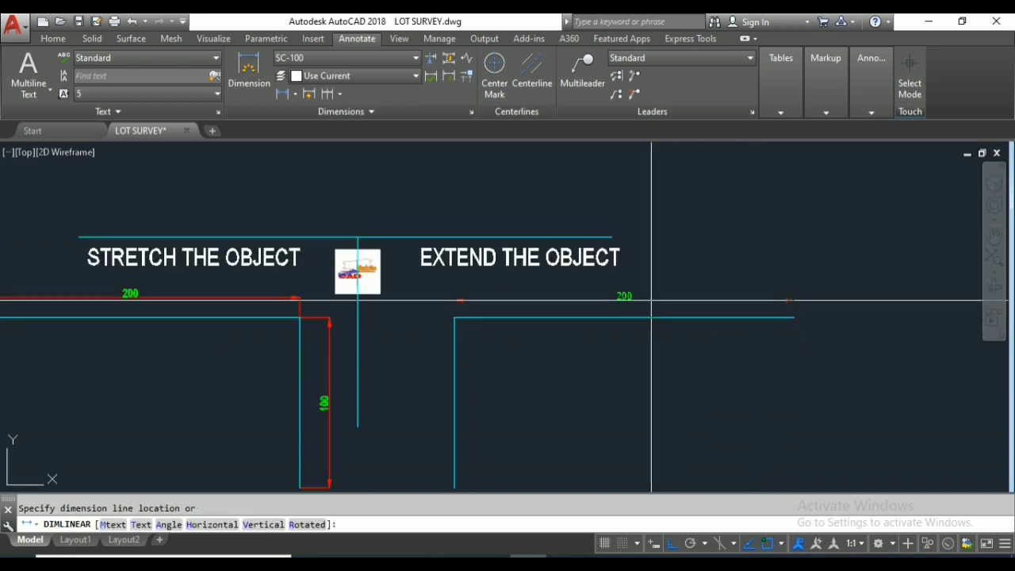
pyautogui.click(634, 294)
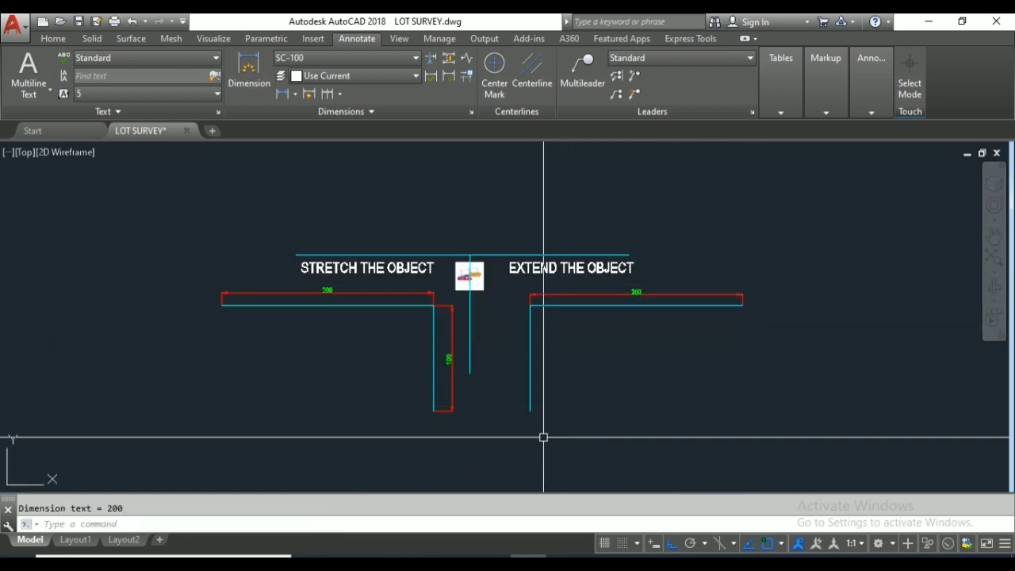
# Step: Add a 100 vertical linear dimension beside the right L's vertical leg
pyautogui.press('Return')
pyautogui.click(530, 410)
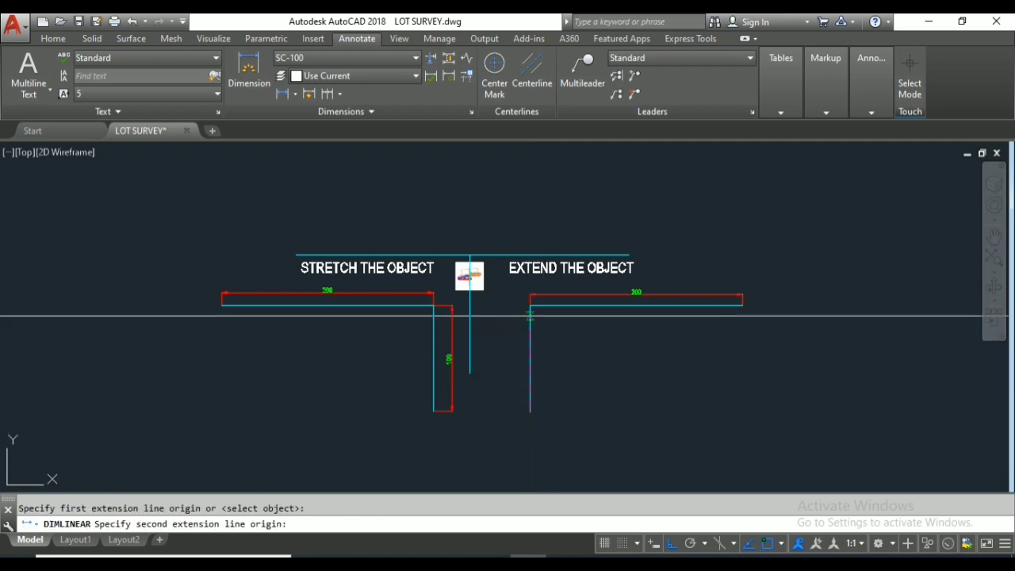
pyautogui.click(530, 306)
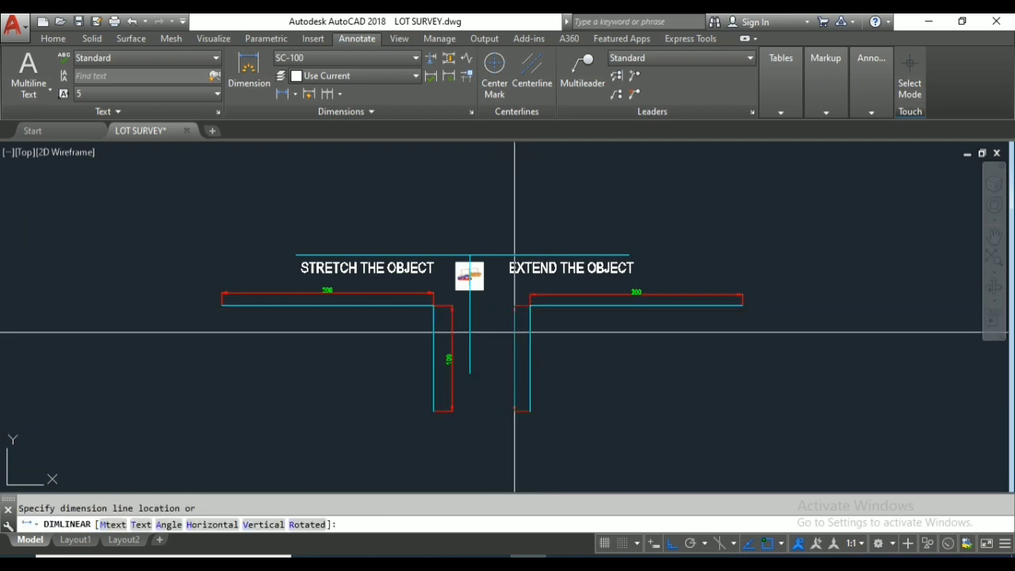
pyautogui.click(515, 331)
pyautogui.click(533, 374)
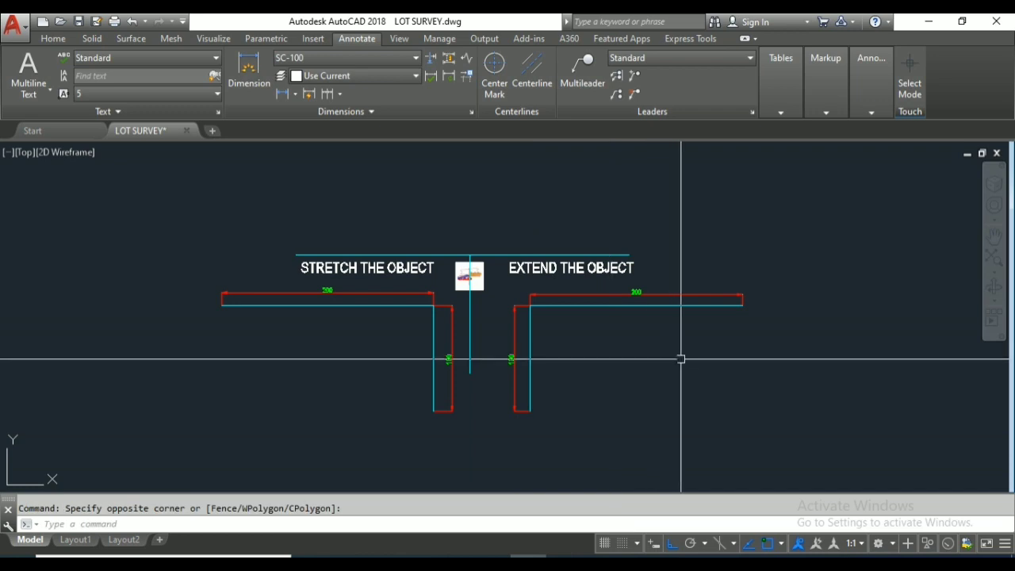
pyautogui.scroll(4, 522, 384)
pyautogui.scroll(-2, 651, 358)
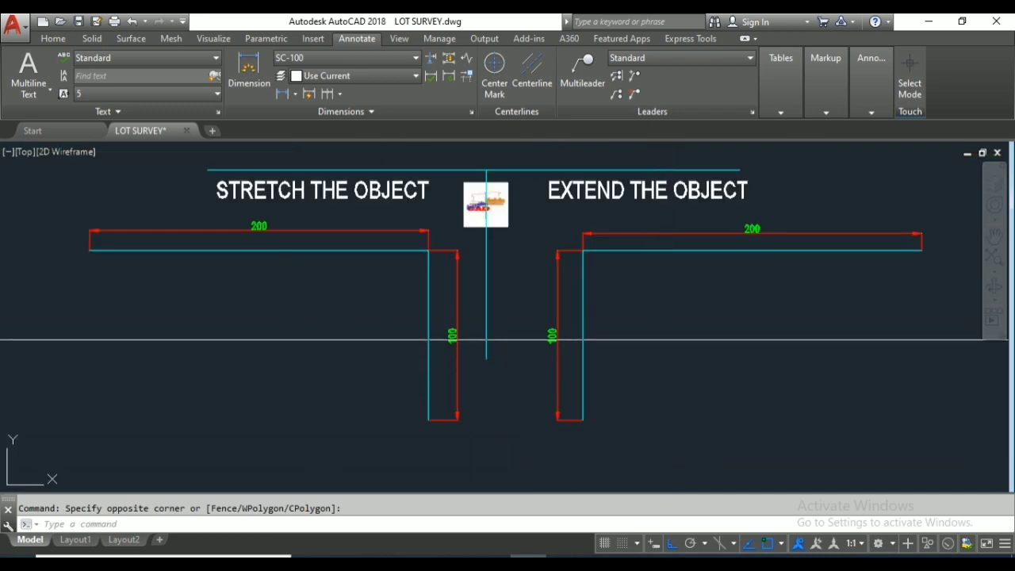
pyautogui.scroll(-2, 695, 329)
pyautogui.scroll(2, 692, 333)
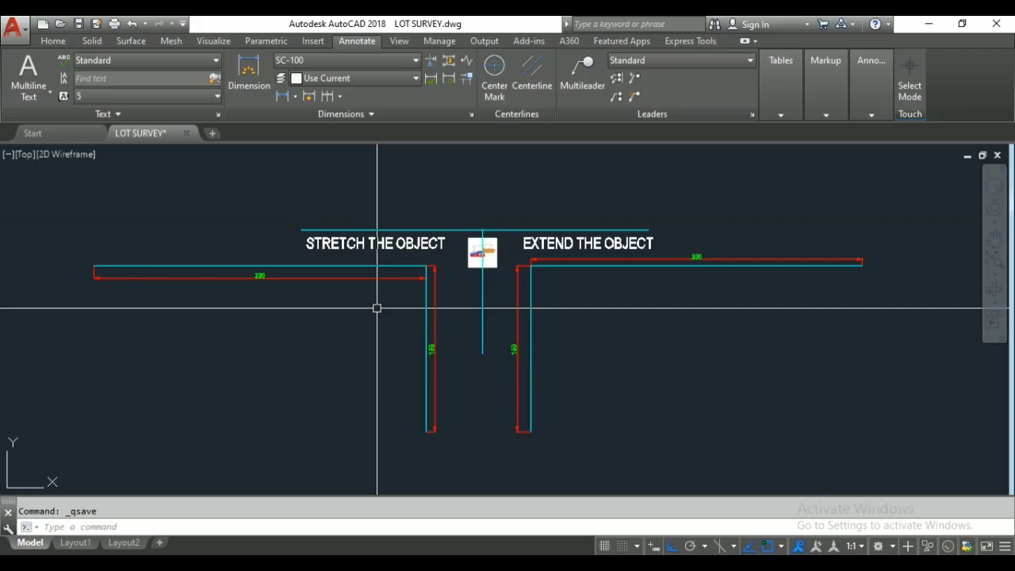
# Step: Draw a short horizontal line leftward from the left L's vertical leg and select it
pyautogui.write('l')
pyautogui.press('Return')
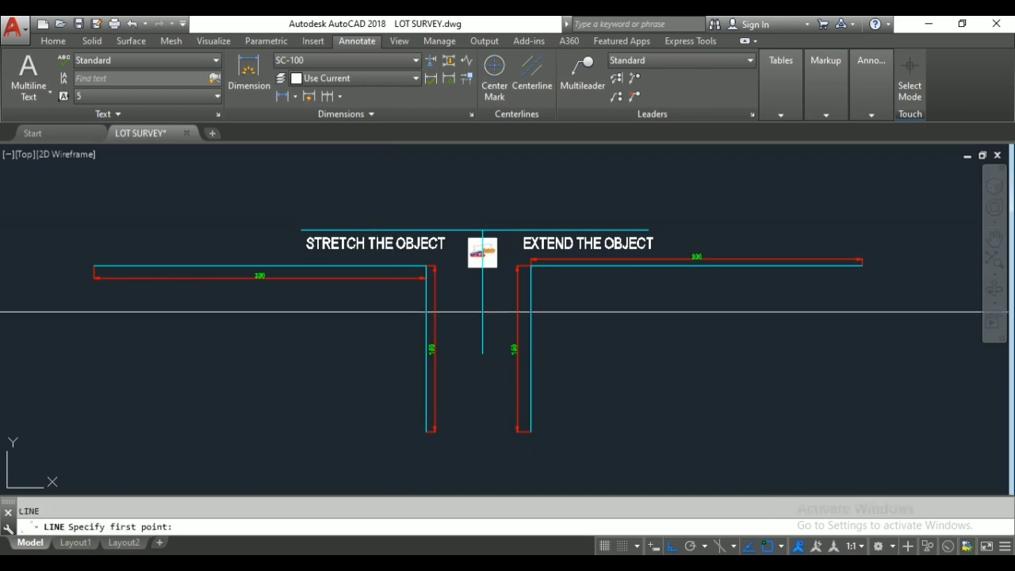
pyautogui.click(426, 306)
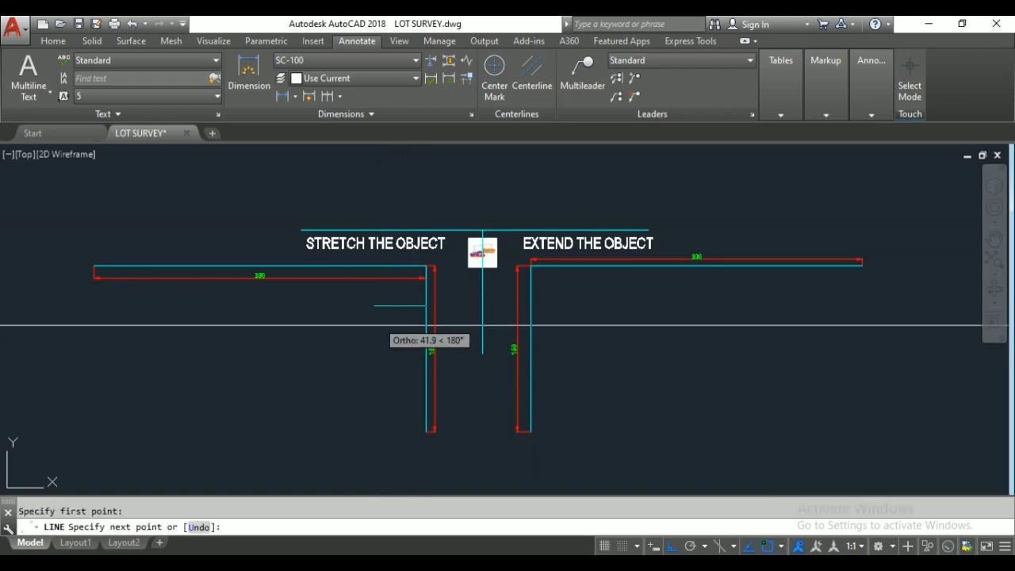
pyautogui.press('Escape')
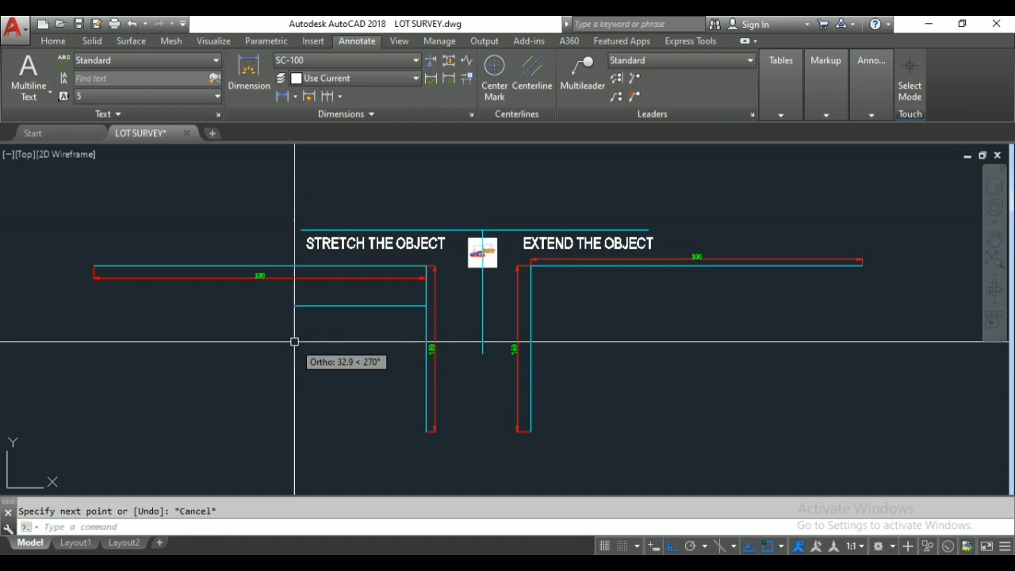
pyautogui.moveTo(347, 309); pyautogui.dragTo(382, 320, button='middle')
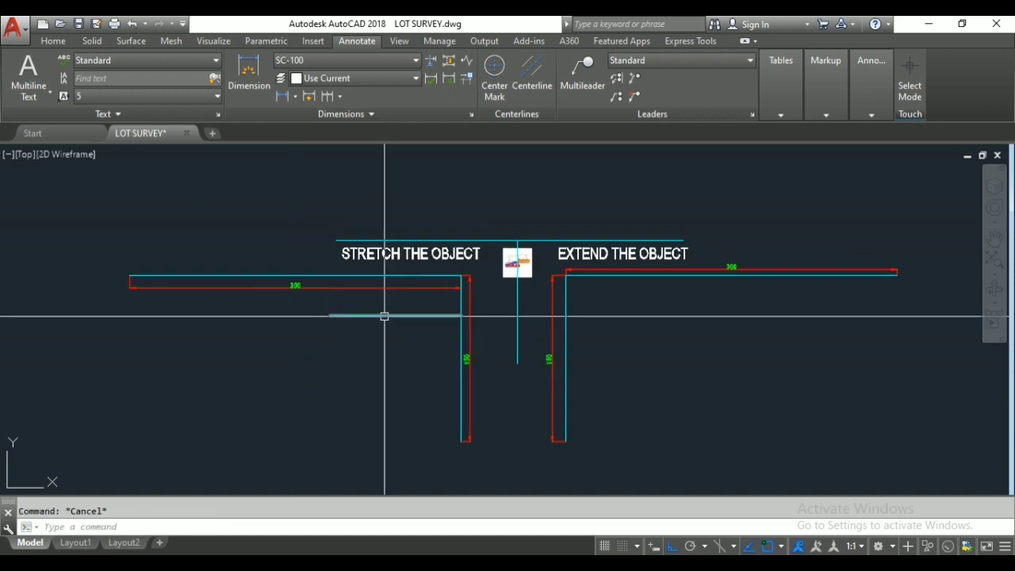
pyautogui.click(384, 316)
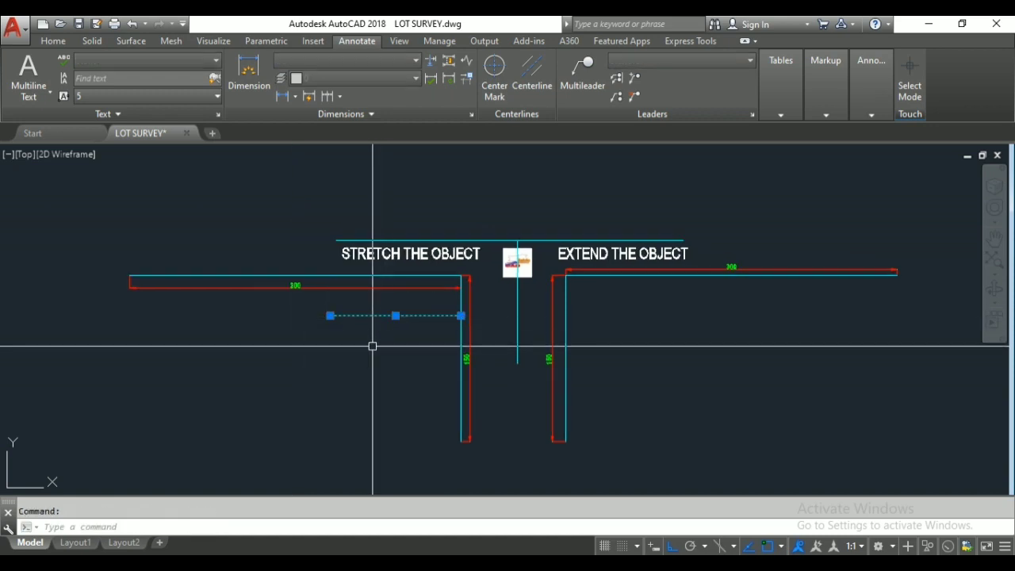
pyautogui.scroll(3, 448, 332)
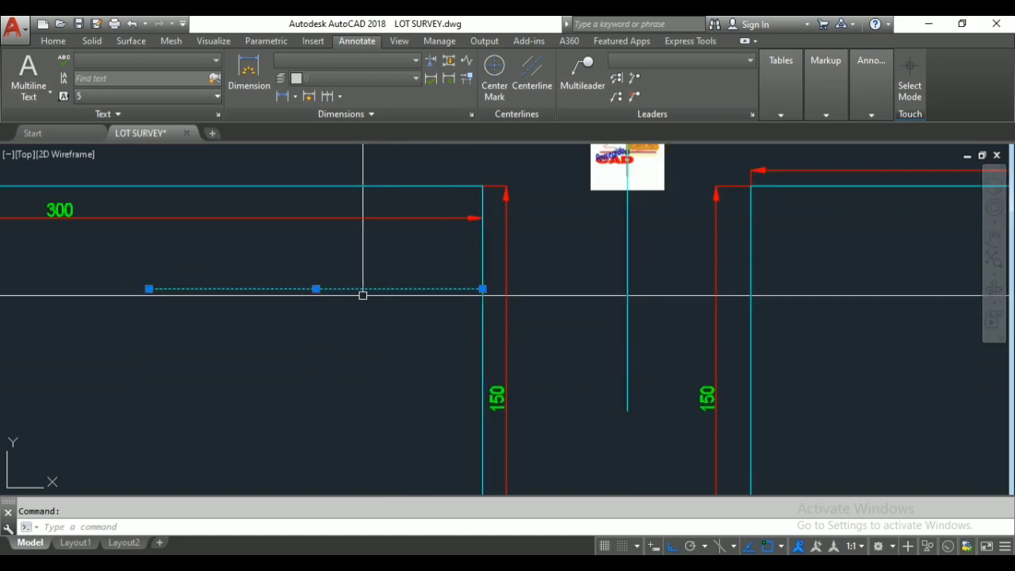
pyautogui.scroll(-3, 361, 295)
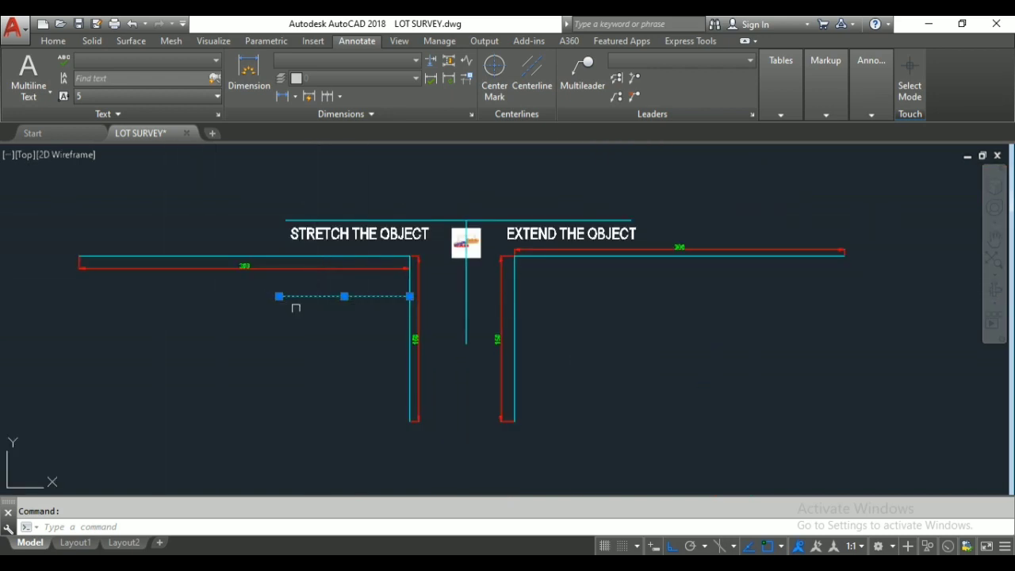
pyautogui.moveTo(148, 289)
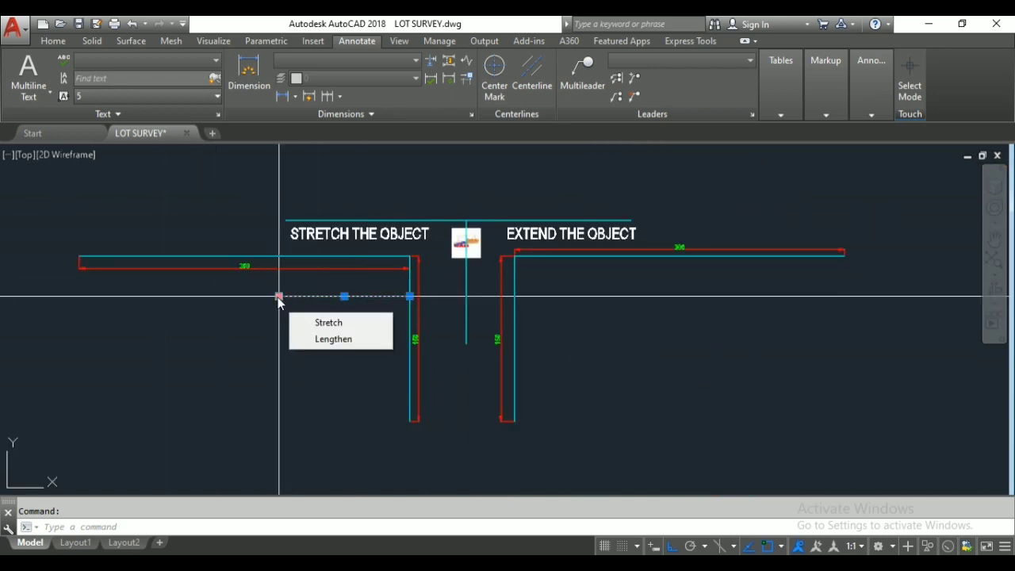
# Step: Grip-stretch the helper line's left endpoint out to the L's left end
pyautogui.click(278, 297)
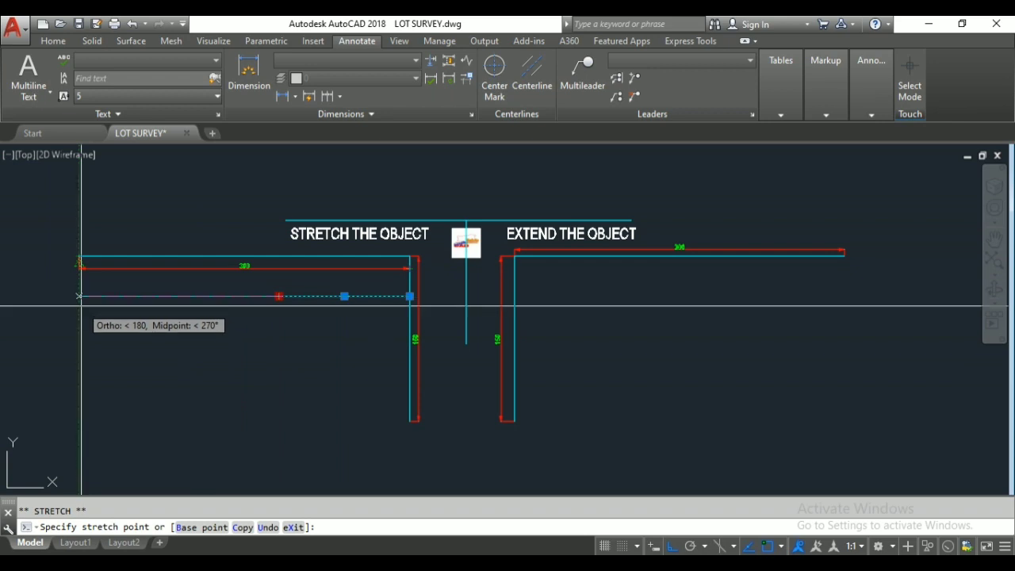
pyautogui.click(79, 296)
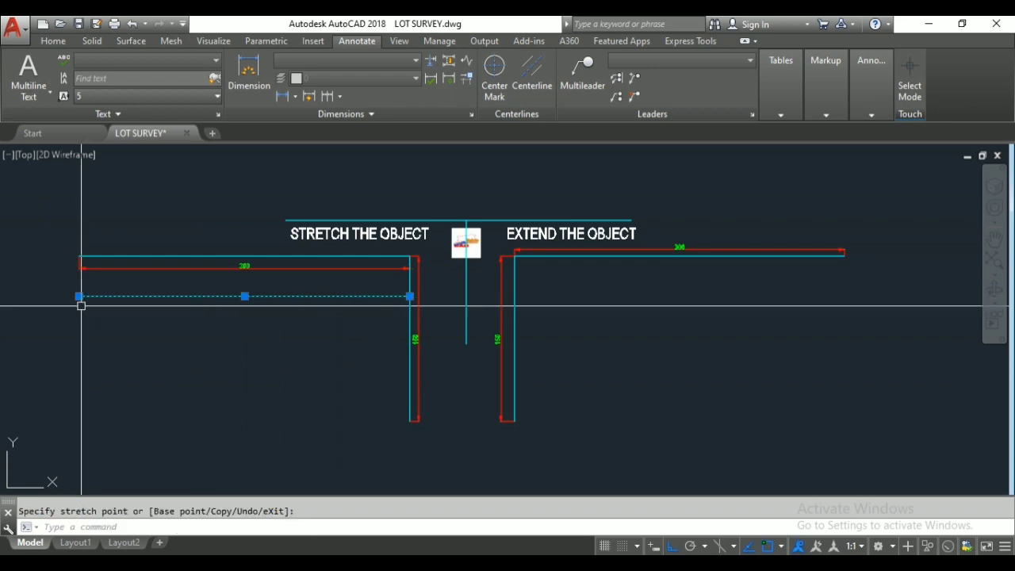
pyautogui.press('Escape')
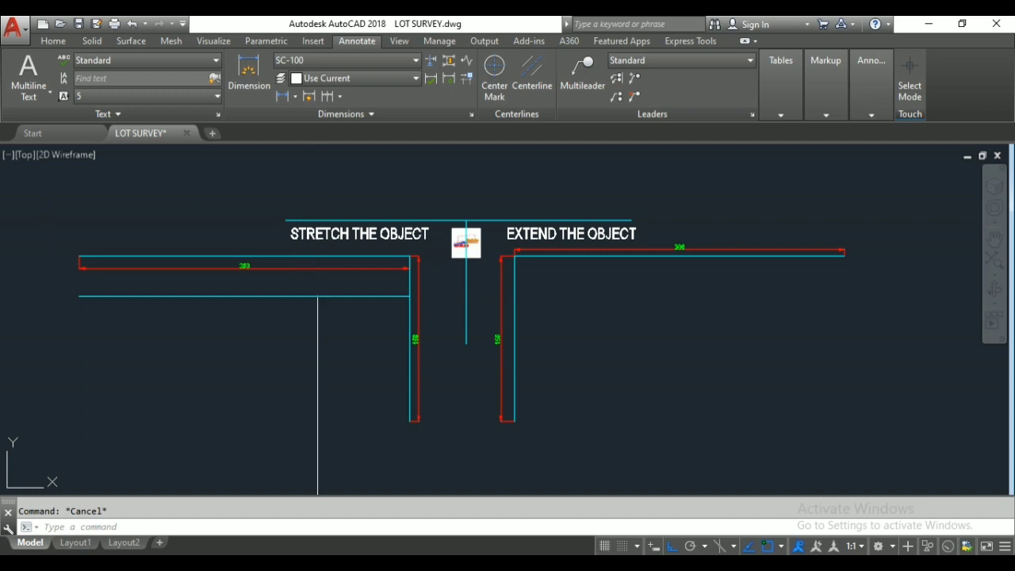
# Step: Select the extra horizontal helper line with a crossing window and erase it
pyautogui.click(330, 318)
pyautogui.click(308, 282)
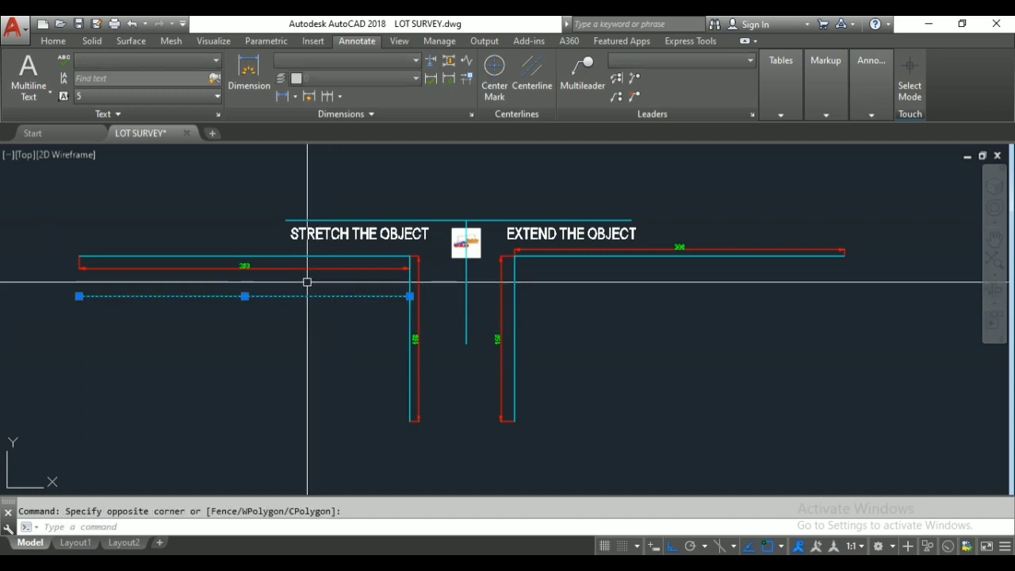
pyautogui.write('e')
pyautogui.press('Return')
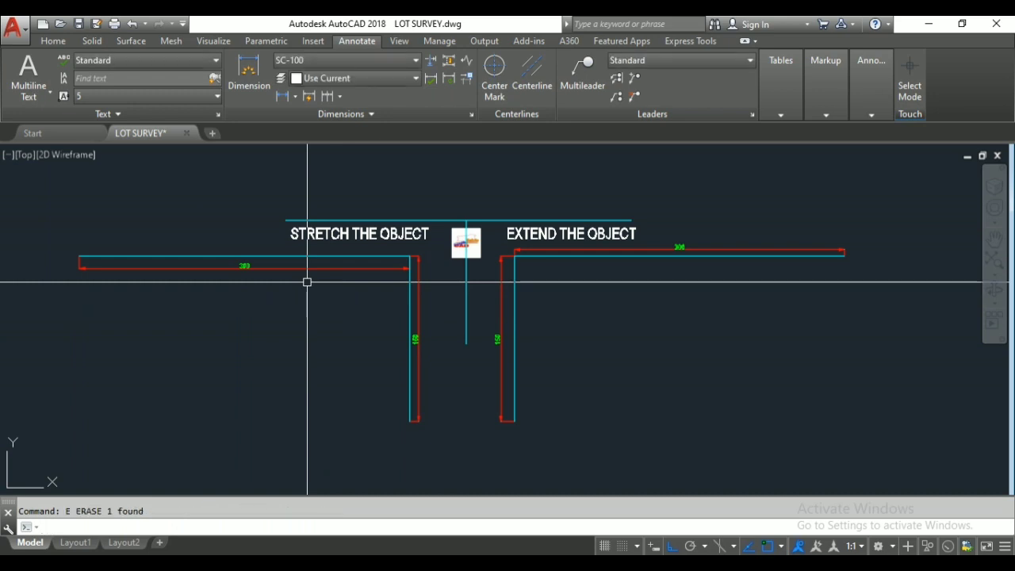
pyautogui.scroll(-2, 297, 306)
pyautogui.scroll(2, 297, 306)
pyautogui.hotkey('ctrl', 's')
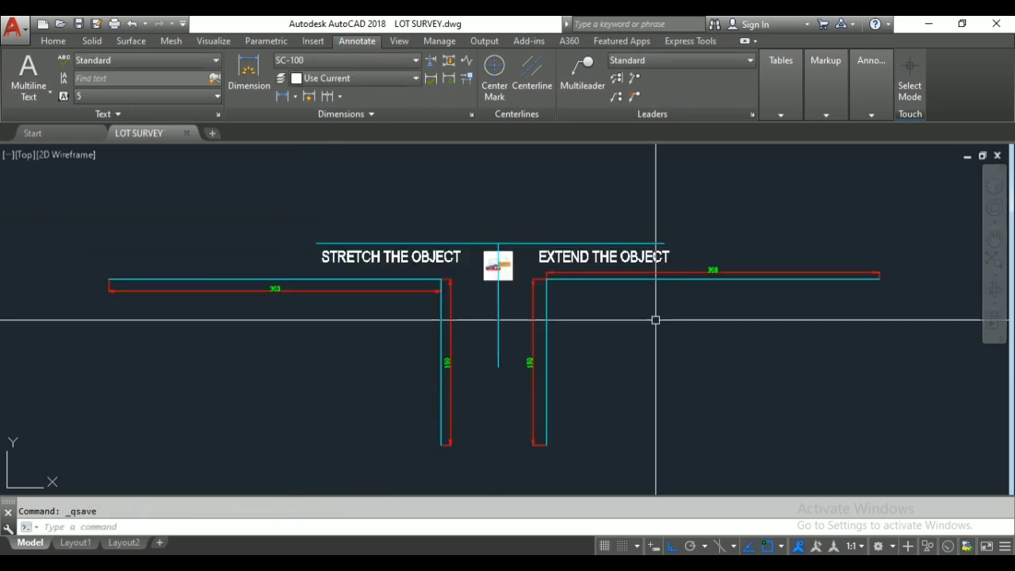
pyautogui.scroll(2, 655, 320)
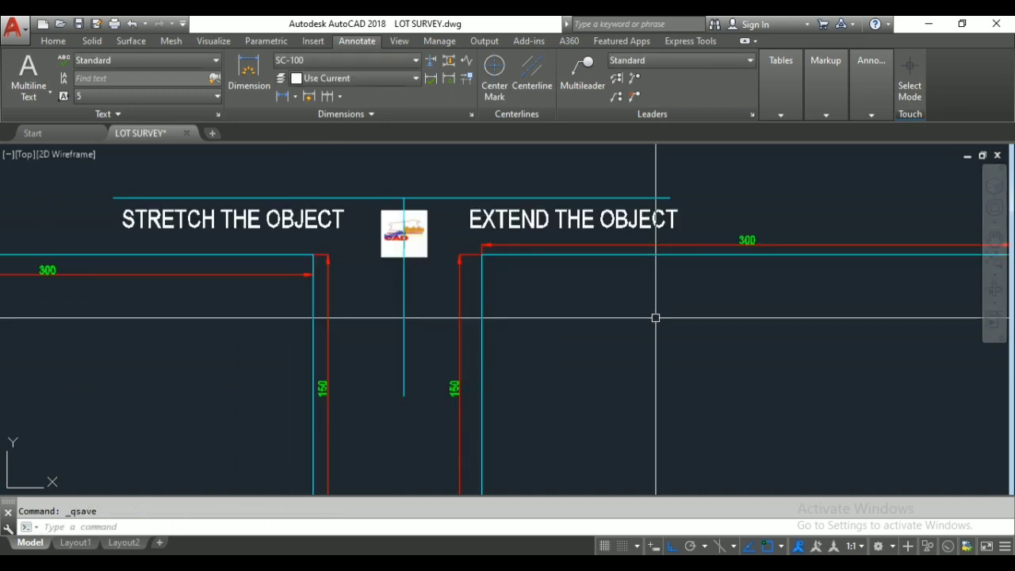